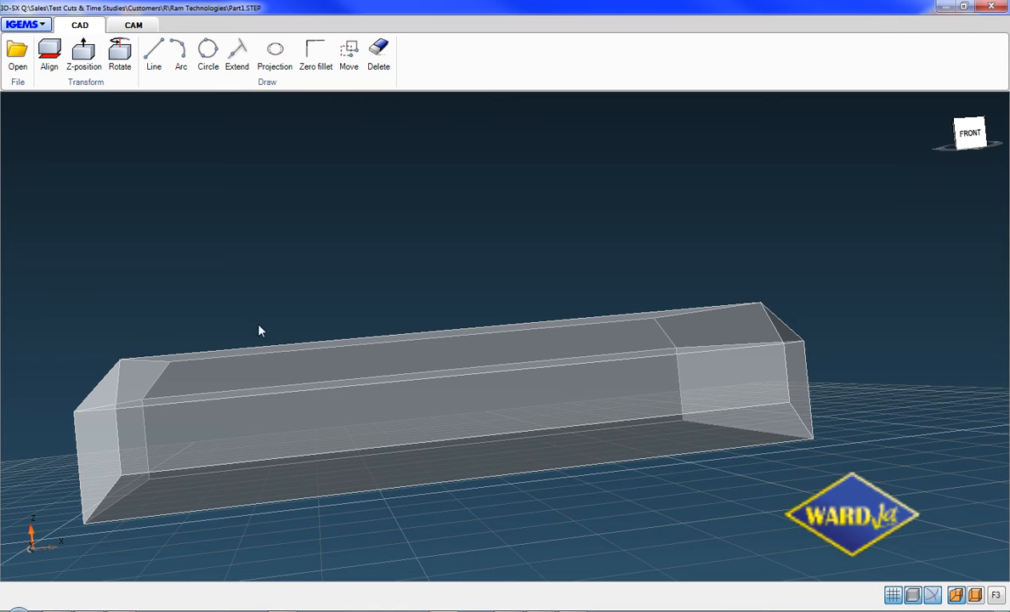
Create a CAM curve from the upper long edge of the bevel along the bottom front of the part.
{"action": "left_click", "coordinate": [143, 28]}
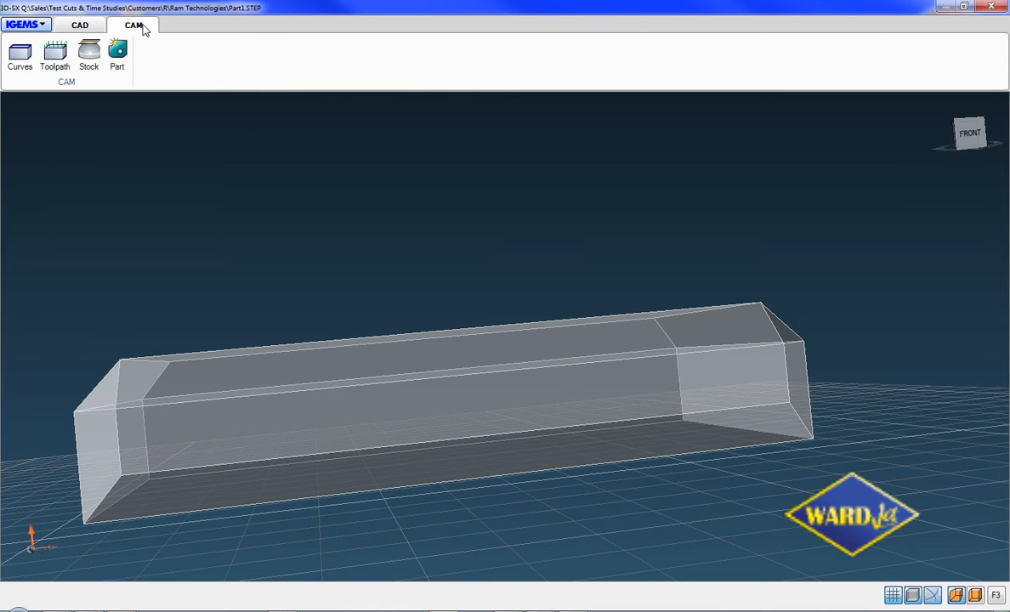
{"action": "left_click", "coordinate": [20, 54]}
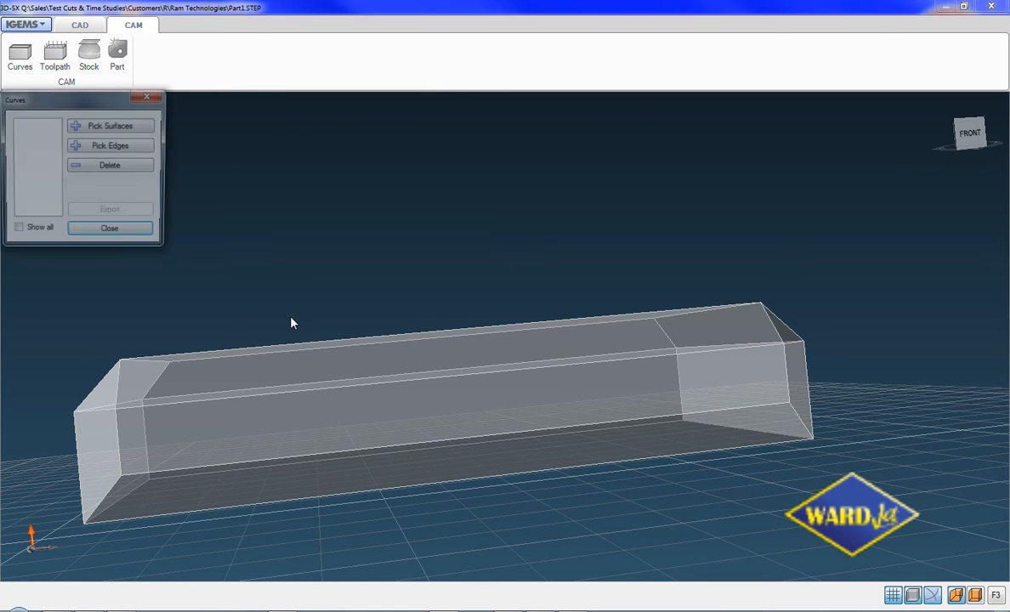
{"action": "left_click", "coordinate": [110, 146]}
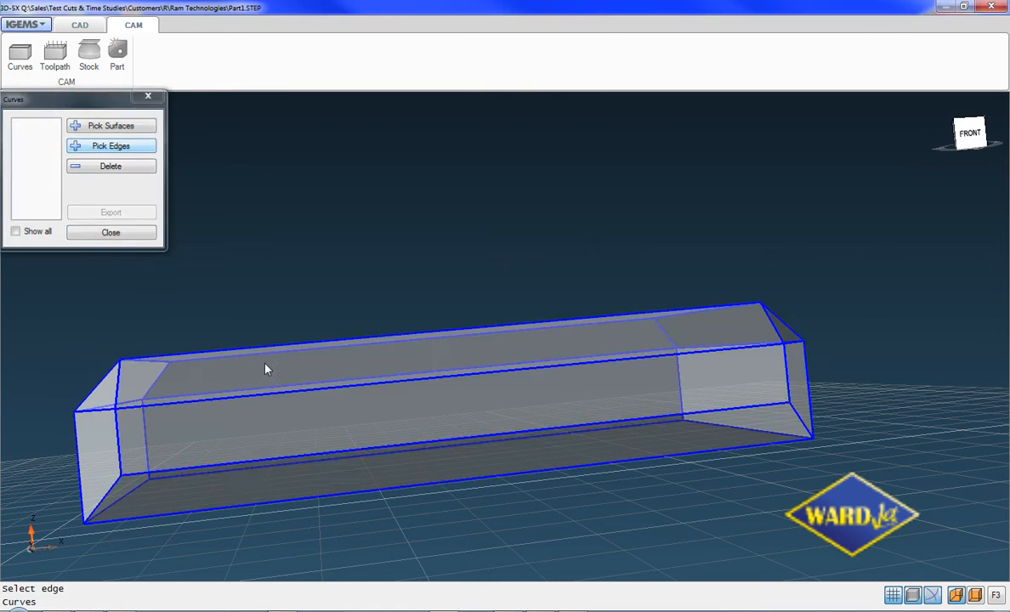
{"action": "left_click", "coordinate": [355, 455]}
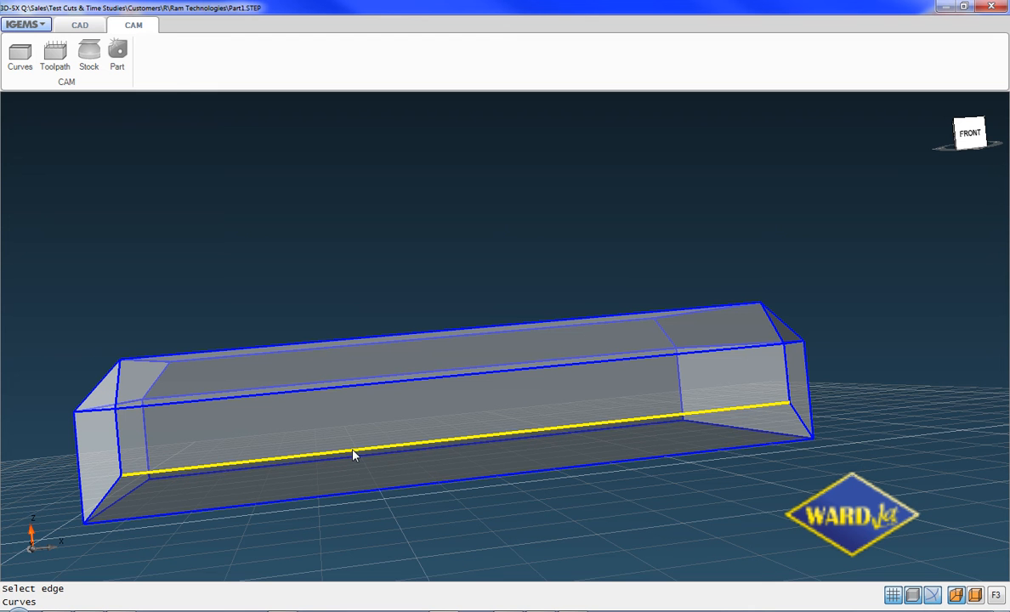
{"action": "right_click", "coordinate": [733, 412]}
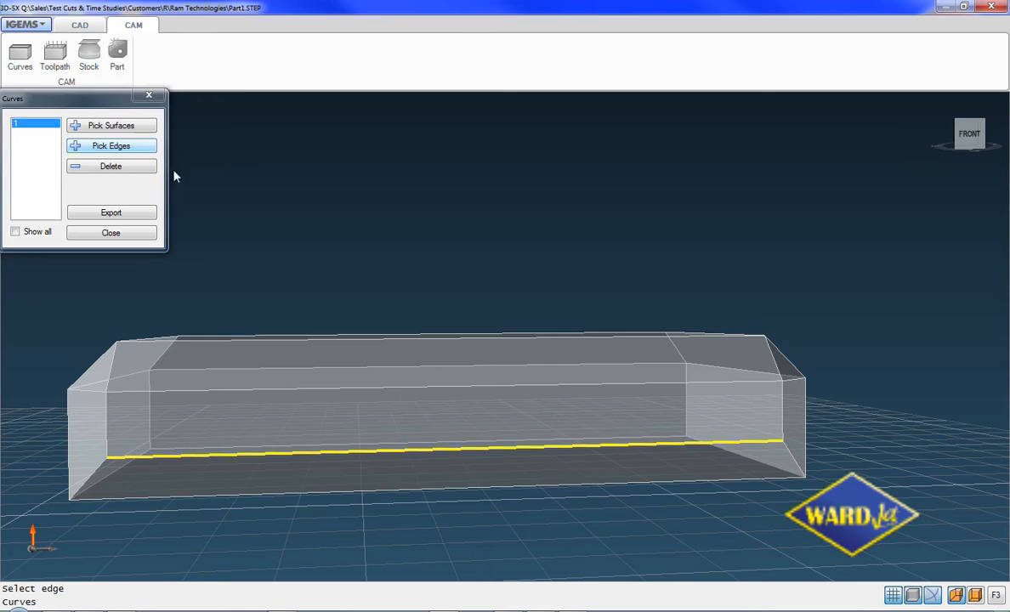
Create a second CAM curve from the lower long edge of the bottom front bevel and finish curve picking.
{"action": "left_click", "coordinate": [146, 146]}
{"action": "left_click", "coordinate": [468, 488]}
{"action": "right_click", "coordinate": [471, 489]}
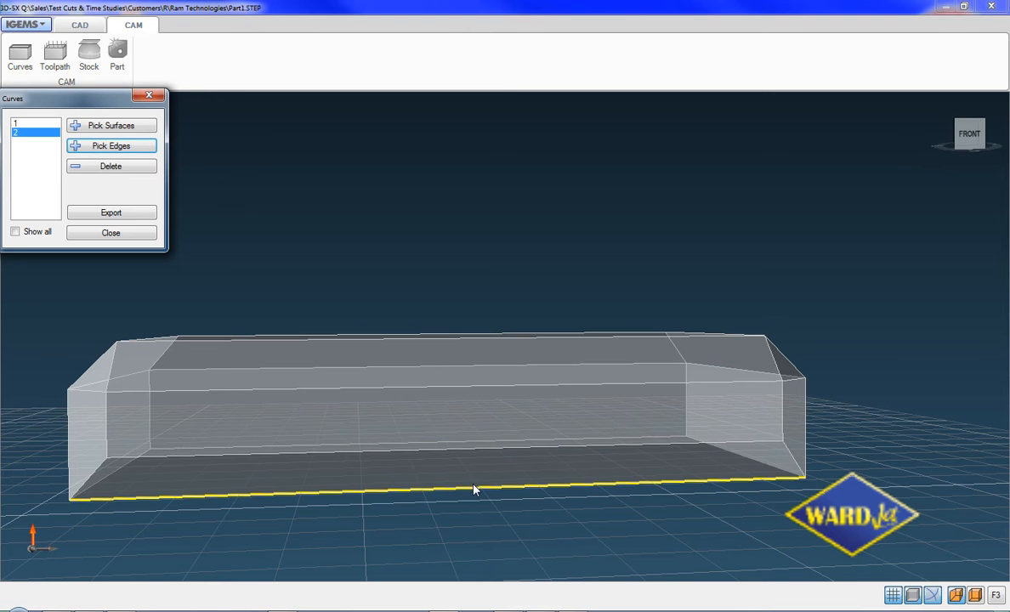
{"action": "left_click", "coordinate": [127, 231]}
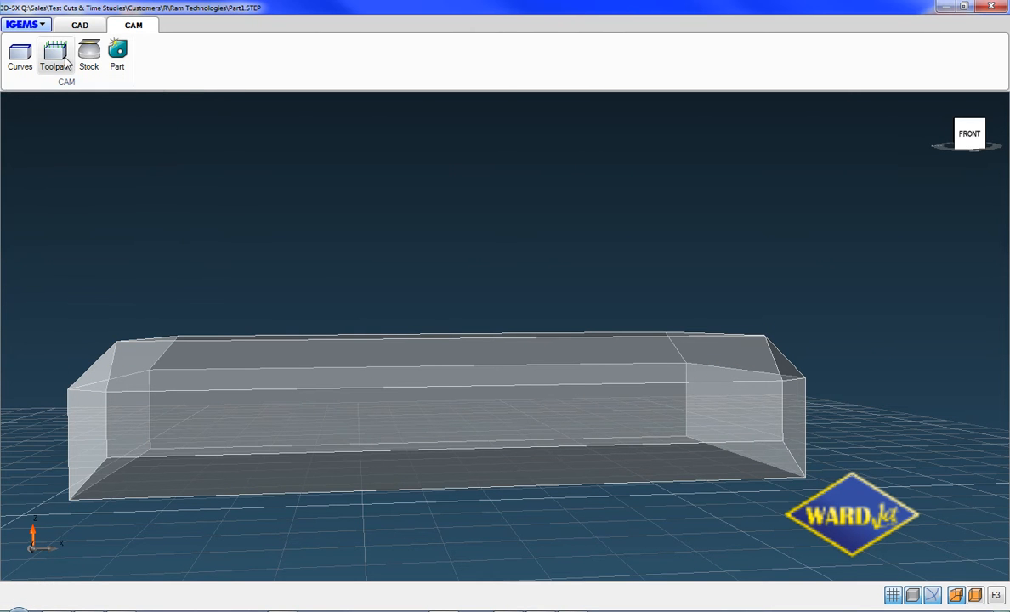
Create a cutting toolpath between the bevel's upper and lower curves, starting at the +X end with the lead-in in line with the cut.
{"action": "left_click", "coordinate": [56, 58]}
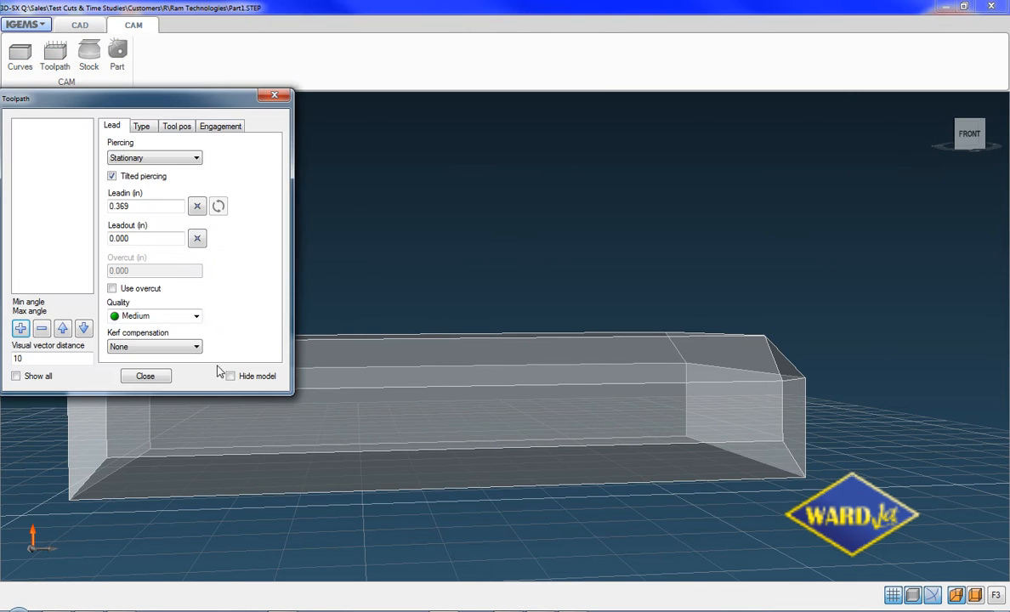
{"action": "left_click", "coordinate": [20, 329]}
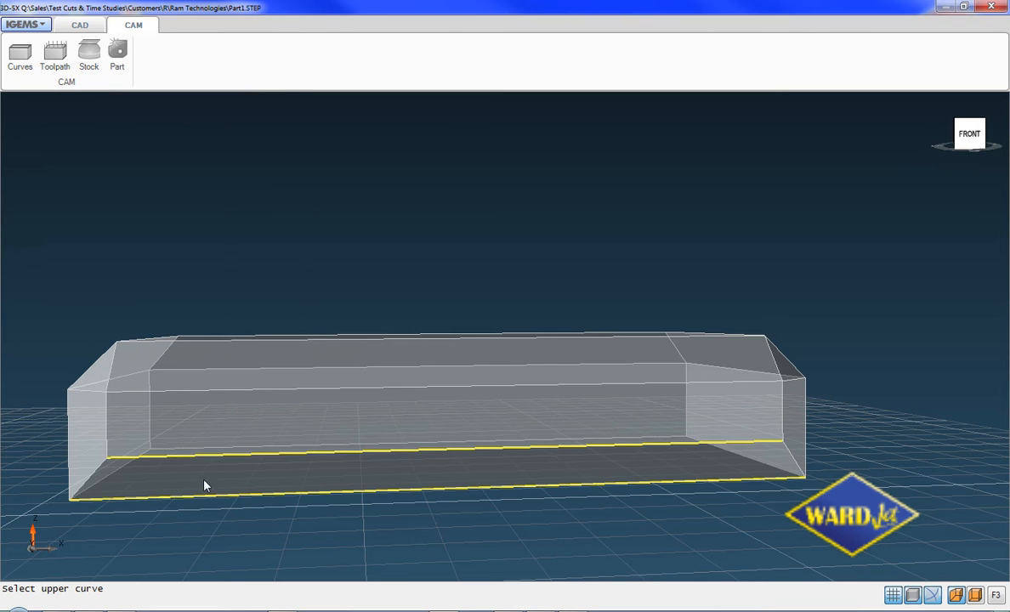
{"action": "left_click", "coordinate": [475, 453]}
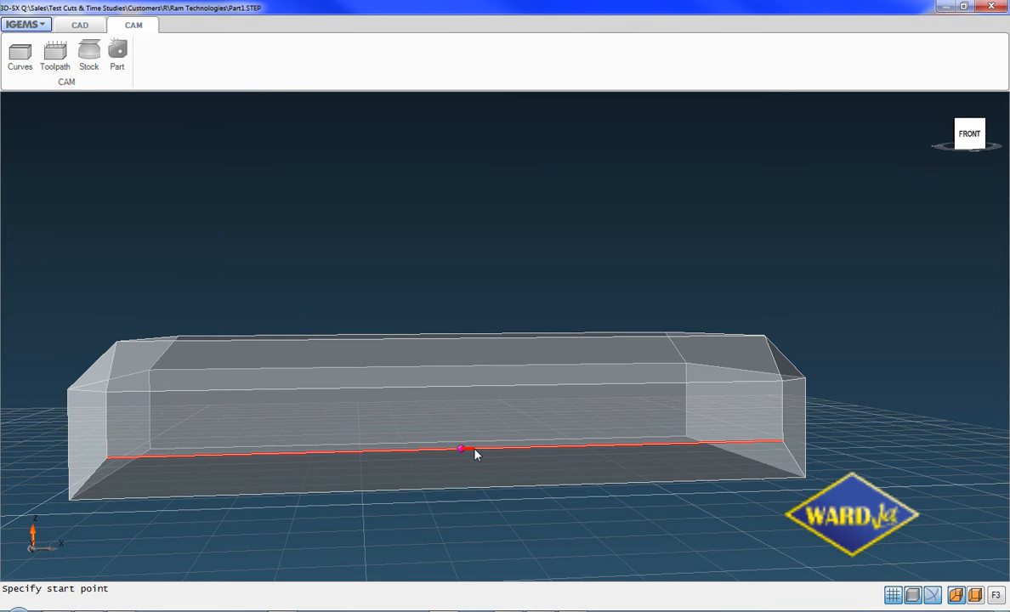
{"action": "left_click", "coordinate": [878, 435]}
{"action": "left_click", "coordinate": [55, 423]}
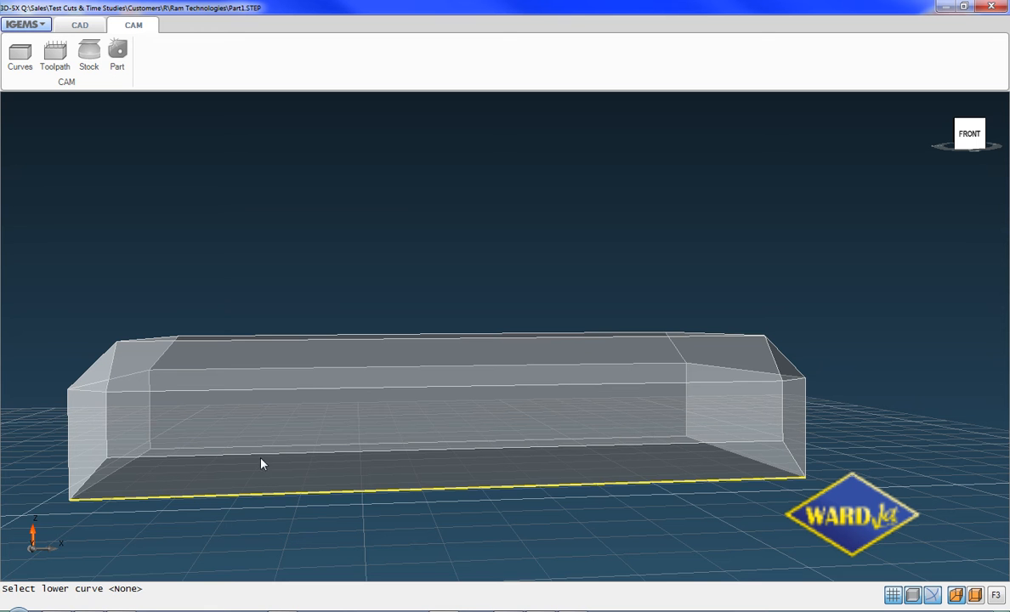
{"action": "left_click", "coordinate": [518, 490]}
{"action": "mouse_move", "coordinate": [781, 441]}
{"action": "middle_mouse_down"}
{"action": "mouse_move", "coordinate": [781, 394]}
{"action": "mouse_move", "coordinate": [766, 483]}
{"action": "mouse_move", "coordinate": [757, 463]}
{"action": "middle_mouse_up"}
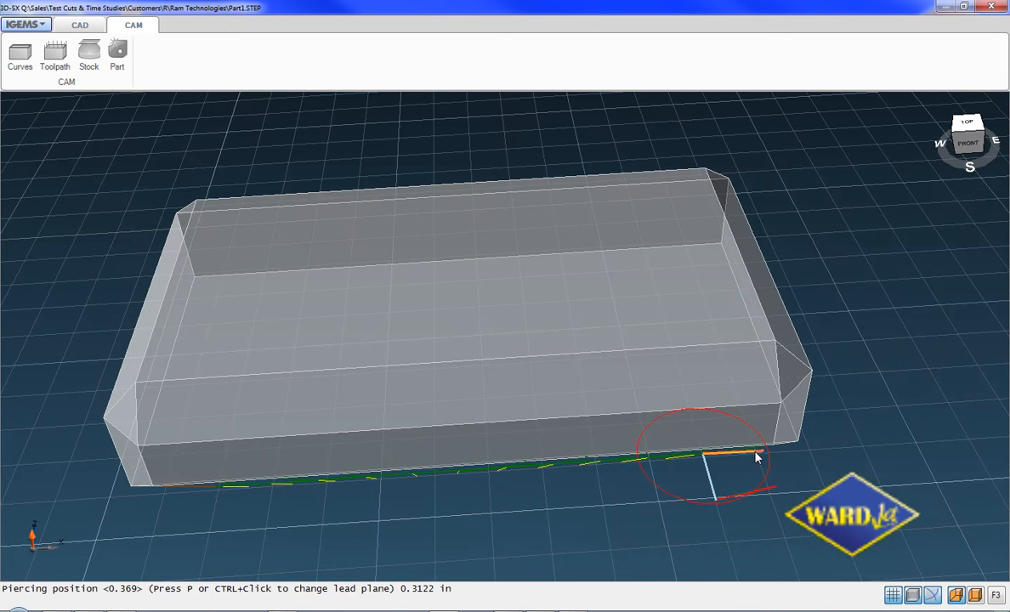
{"action": "left_click", "coordinate": [756, 456]}
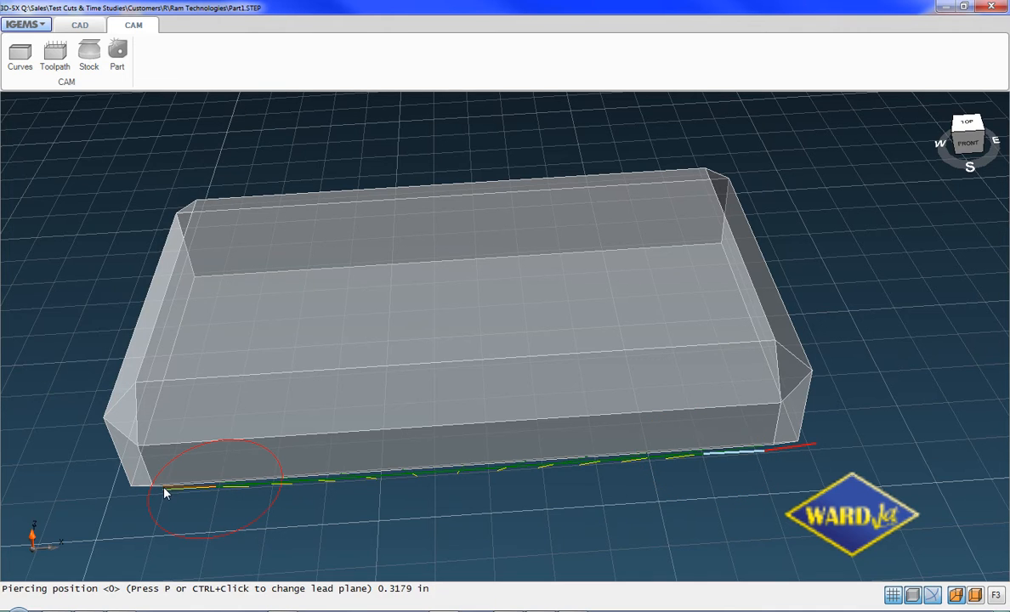
{"action": "middle_click_drag", "start_coordinate": [570, 452], "coordinate": [552, 359]}
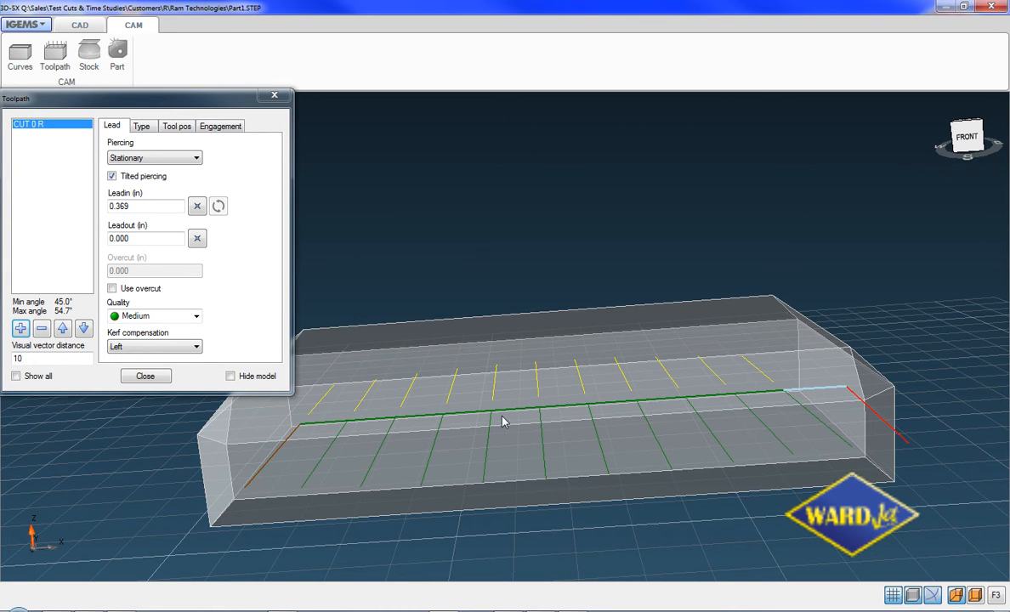
Inspect the tilt vectors of the bevel toolpath from several angles and remove that toolpath.
{"action": "middle_click_drag", "start_coordinate": [664, 476], "coordinate": [573, 482]}
{"action": "middle_click_drag", "start_coordinate": [557, 421], "coordinate": [633, 350]}
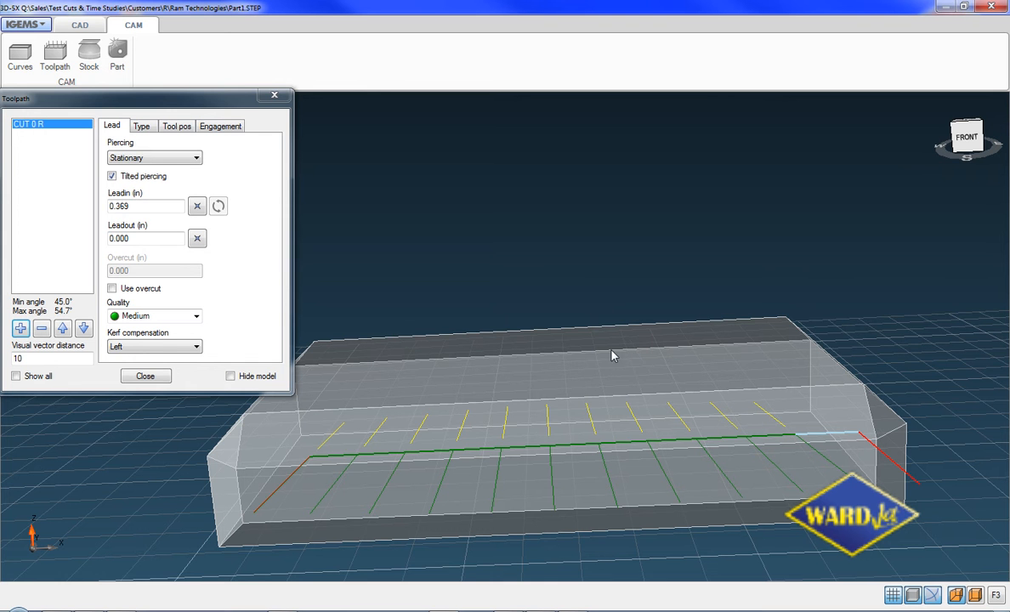
{"action": "middle_click_drag", "start_coordinate": [509, 446], "coordinate": [505, 395]}
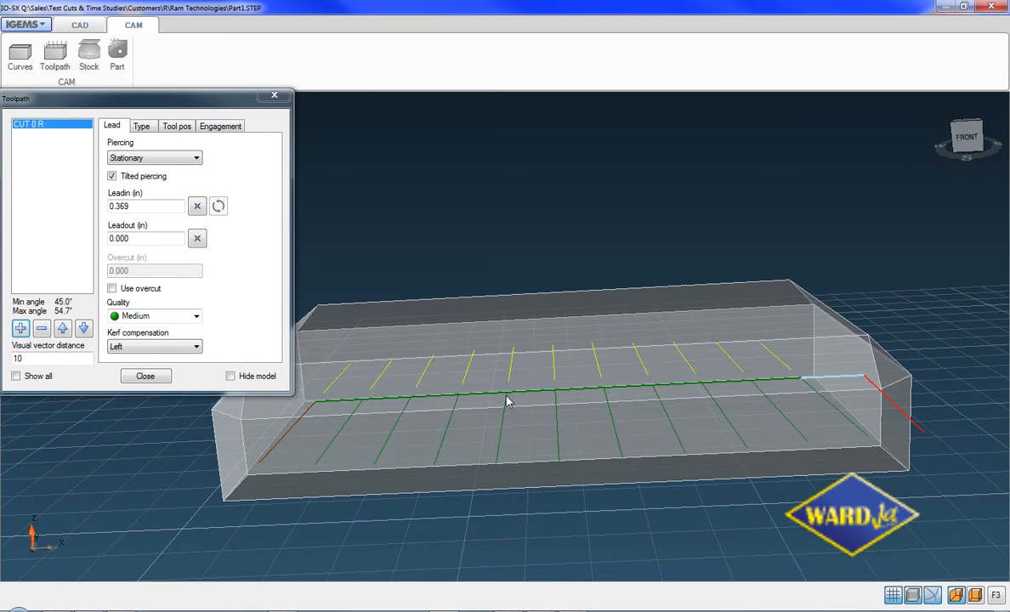
{"action": "middle_click_drag", "start_coordinate": [397, 453], "coordinate": [585, 434]}
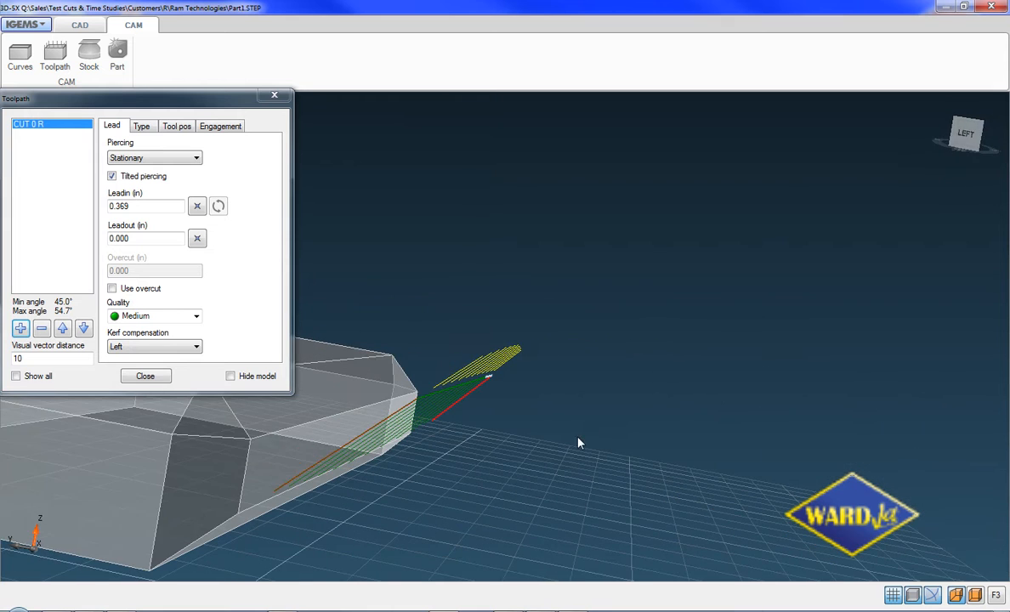
{"action": "middle_click_drag", "start_coordinate": [428, 445], "coordinate": [219, 405]}
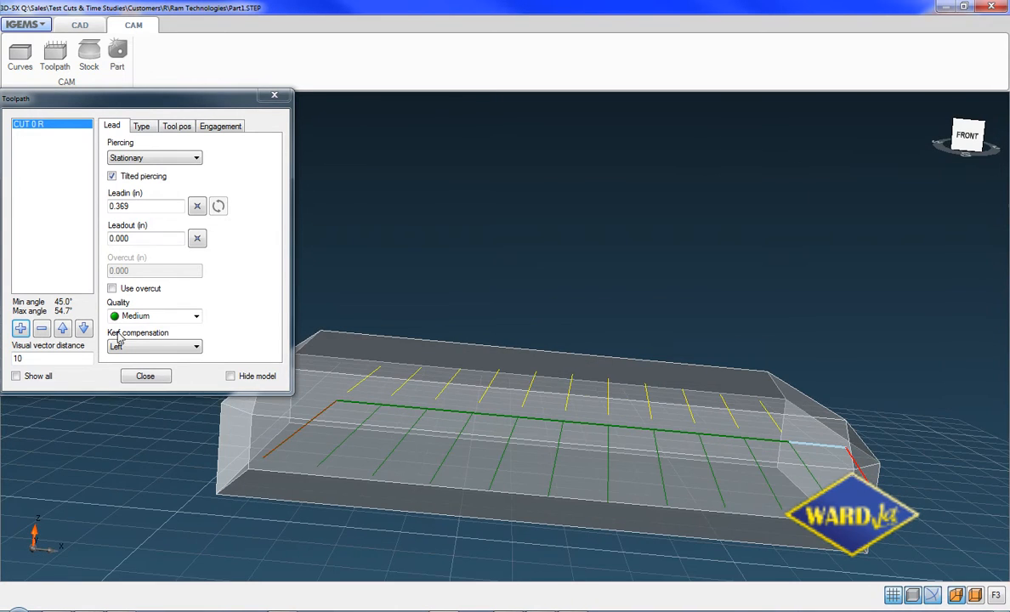
{"action": "left_click", "coordinate": [42, 330]}
{"action": "left_click", "coordinate": [145, 375]}
{"action": "middle_click_drag", "start_coordinate": [170, 299], "coordinate": [92, 130]}
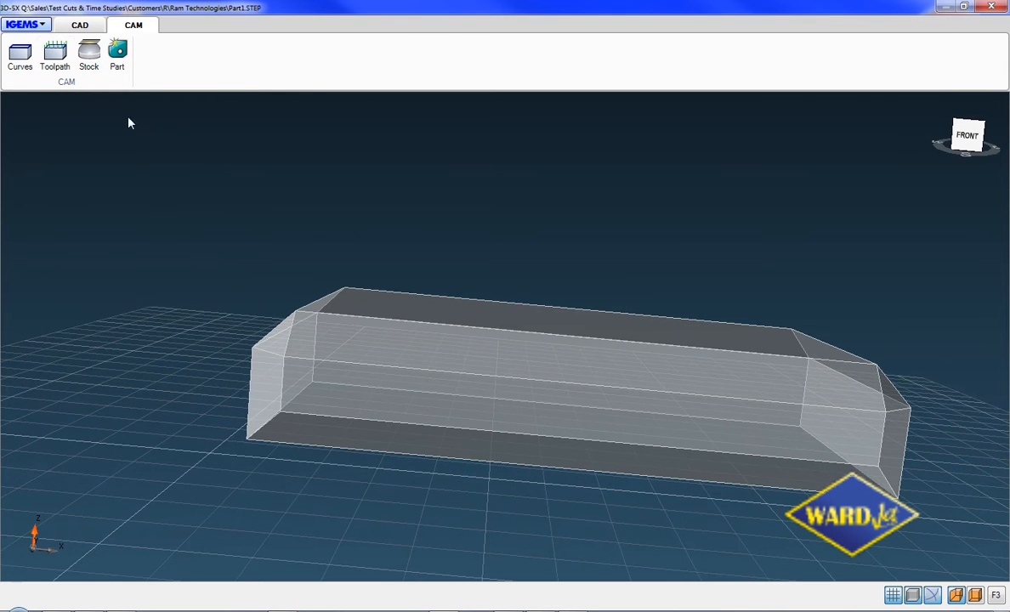
Extend the upper long edge of the bottom front bevel by a distance of 1.
{"action": "left_click", "coordinate": [80, 25]}
{"action": "middle_click_drag", "start_coordinate": [241, 219], "coordinate": [186, 263]}
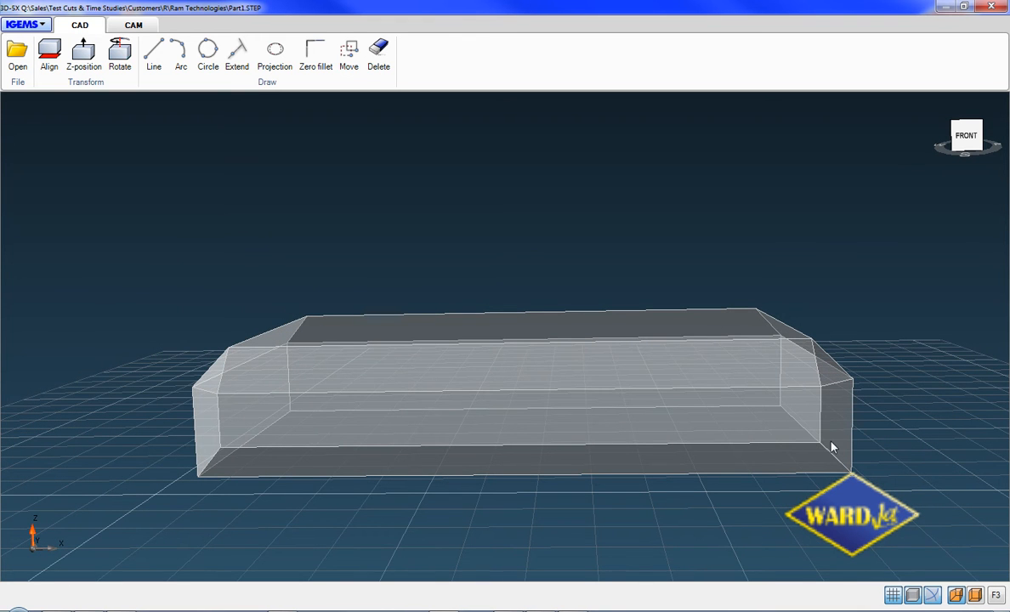
{"action": "middle_click_drag", "start_coordinate": [852, 445], "coordinate": [757, 489]}
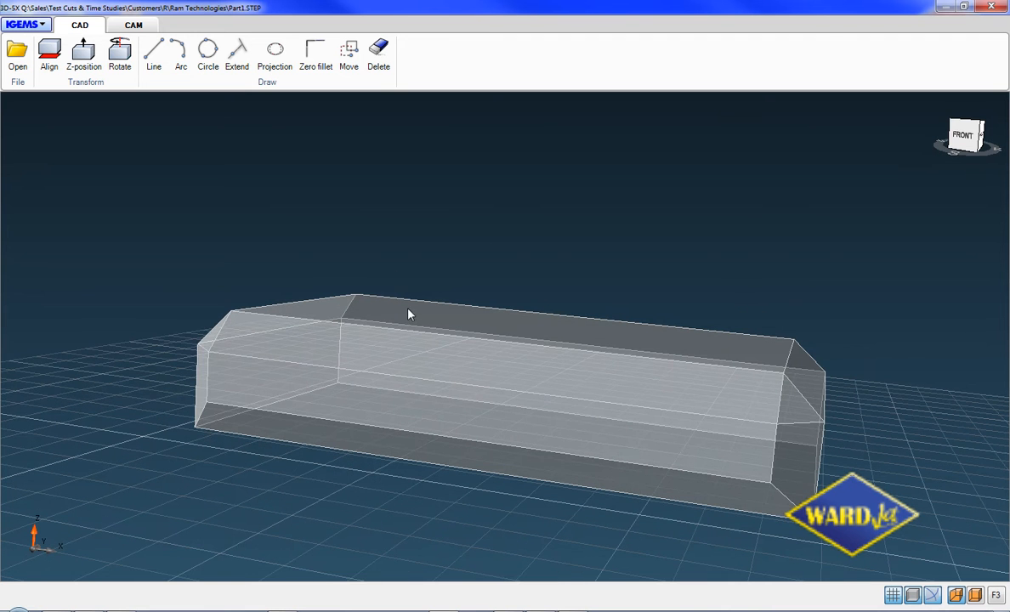
{"action": "left_click", "coordinate": [237, 55]}
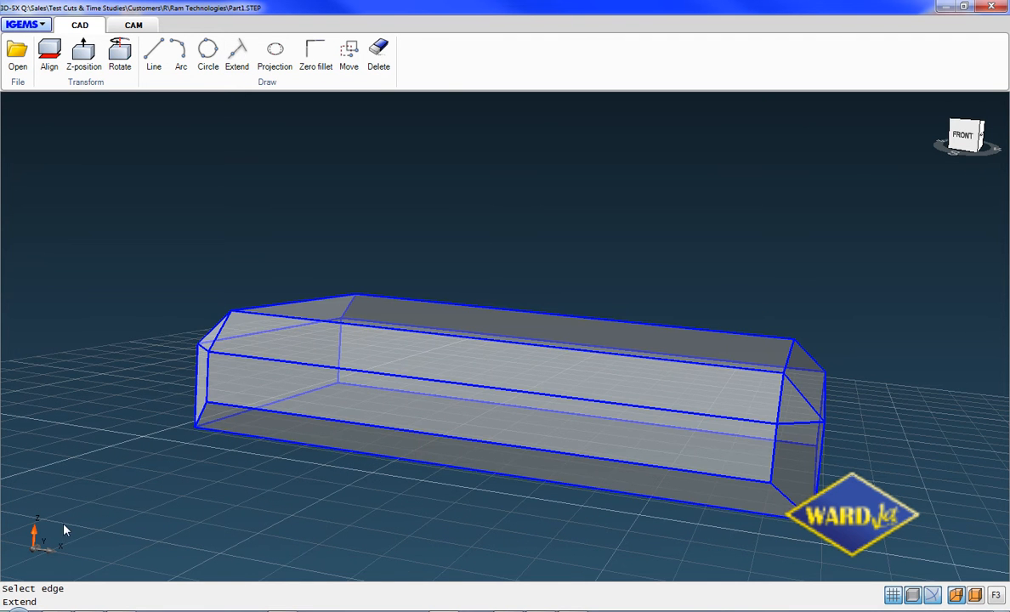
{"action": "left_click", "coordinate": [513, 451]}
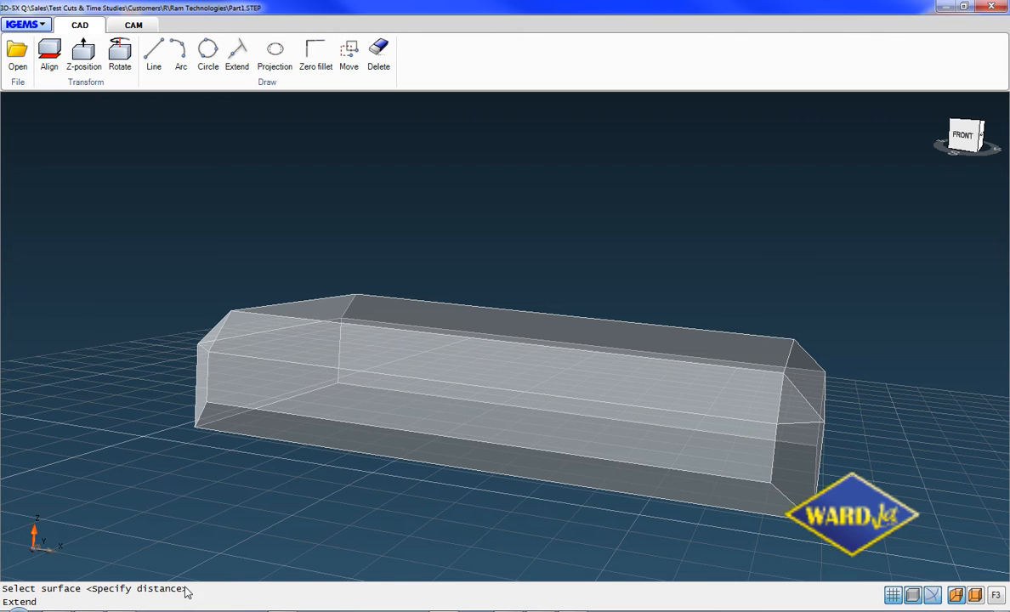
{"action": "middle_click_drag", "start_coordinate": [247, 557], "coordinate": [383, 493]}
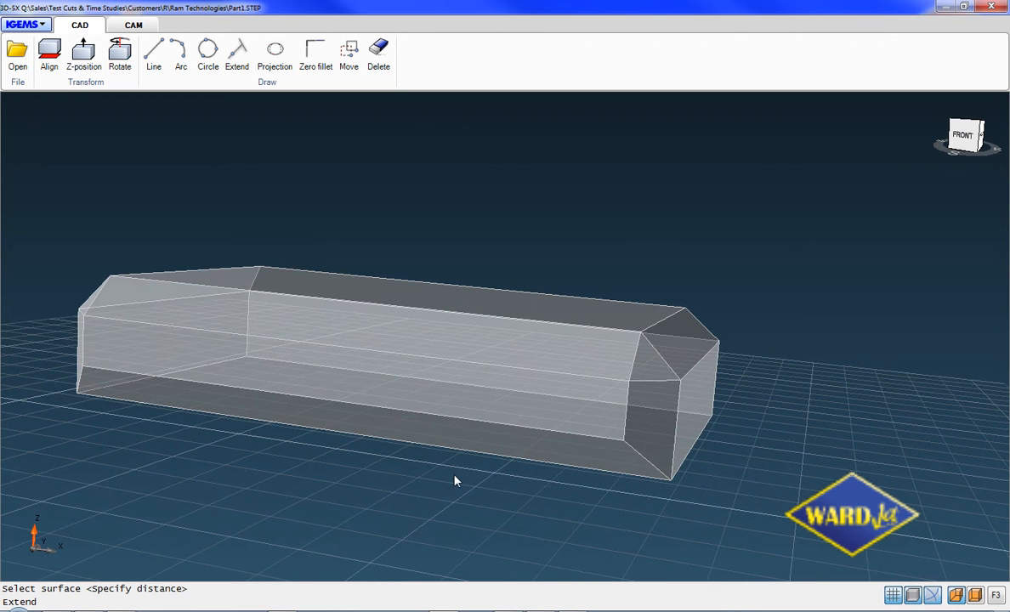
{"action": "right_click", "coordinate": [224, 479]}
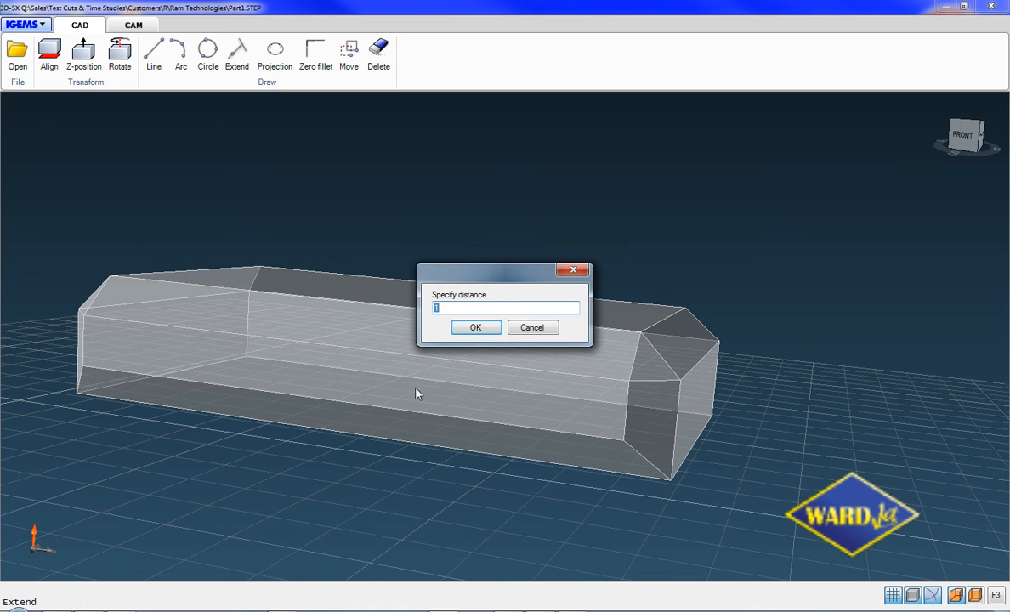
{"action": "key", "text": "Return"}
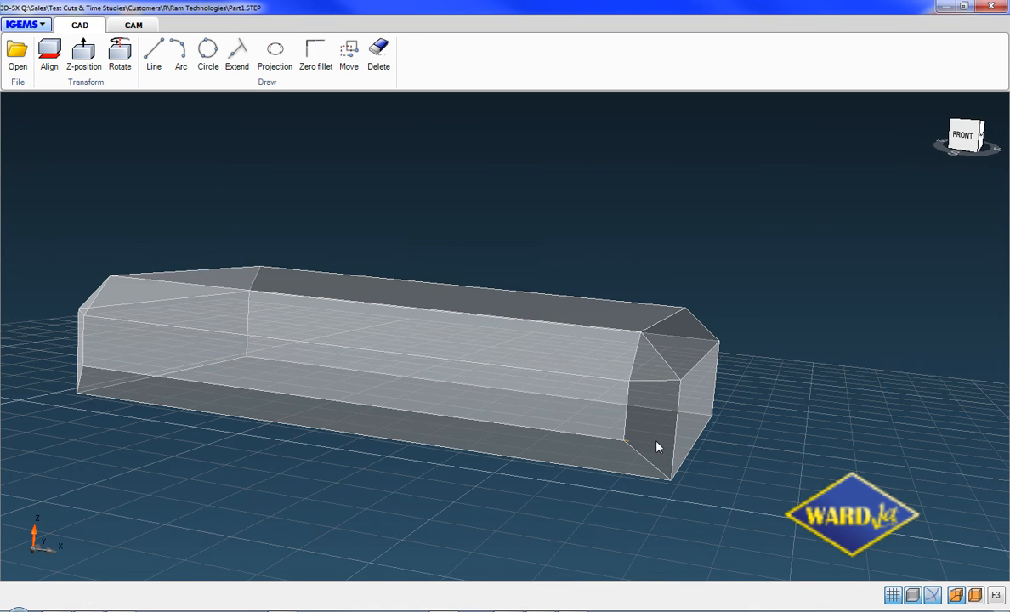
Delete the short extension line at the corner of the bottom front bevel.
{"action": "middle_click_drag", "start_coordinate": [664, 450], "coordinate": [692, 448]}
{"action": "scroll", "coordinate": [692, 448], "scroll_direction": "up", "scroll_amount": 3}
{"action": "scroll", "coordinate": [674, 462], "scroll_direction": "up", "scroll_amount": 5}
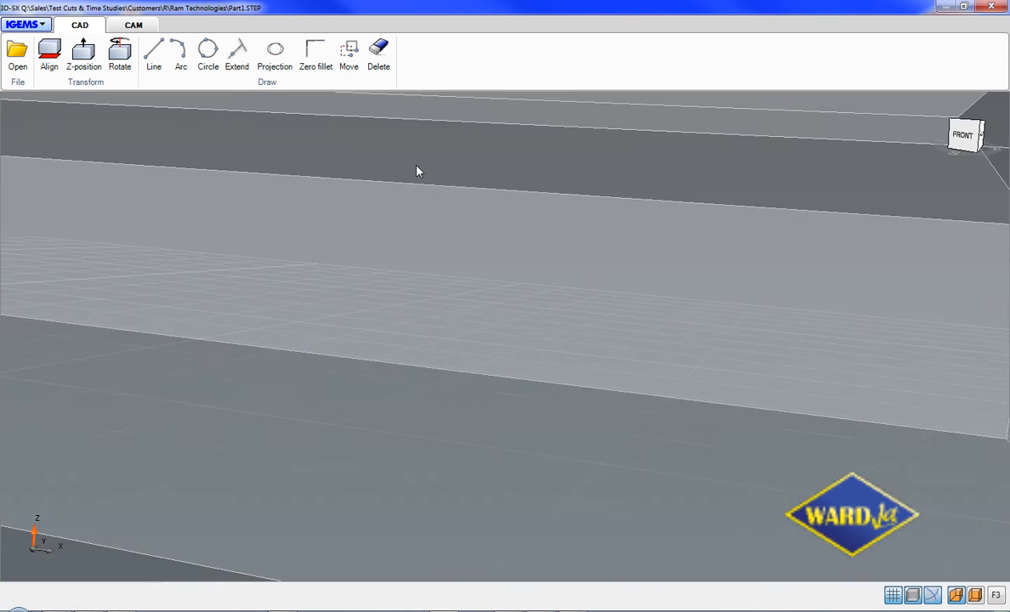
{"action": "scroll", "coordinate": [428, 243], "scroll_direction": "down", "scroll_amount": 3}
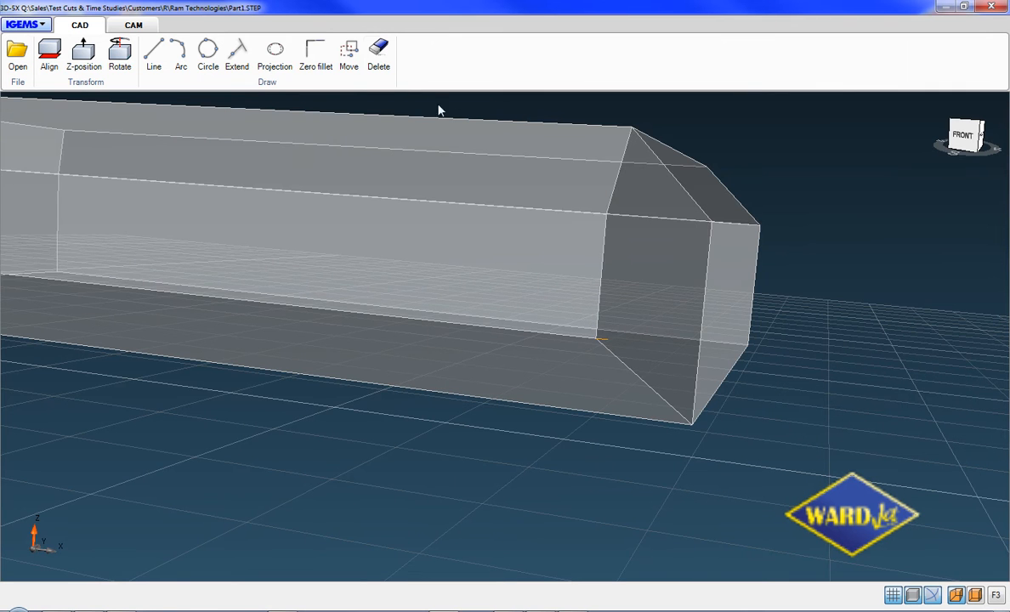
{"action": "left_click", "coordinate": [378, 52]}
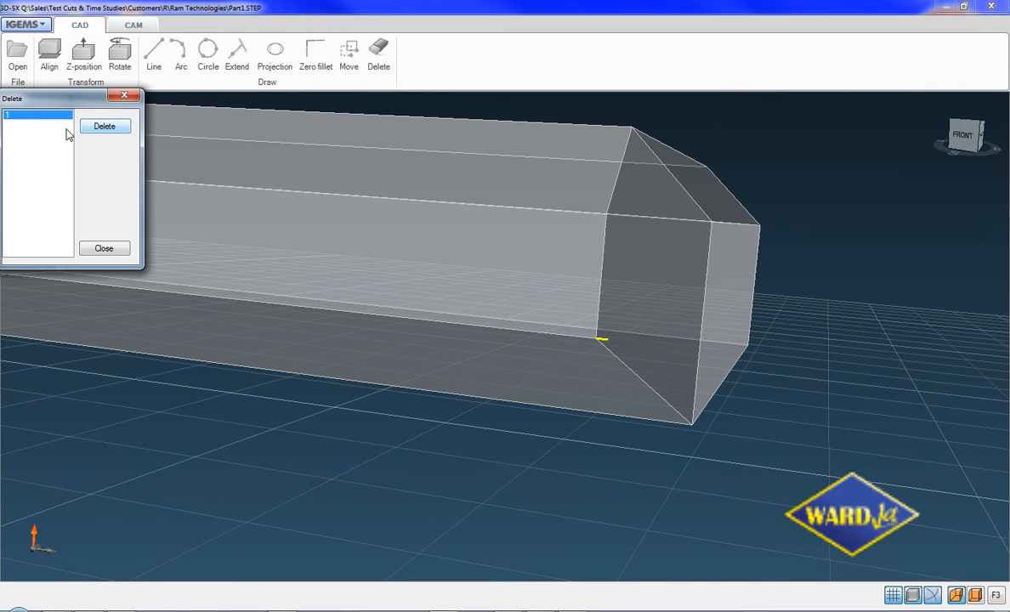
{"action": "left_click", "coordinate": [101, 127]}
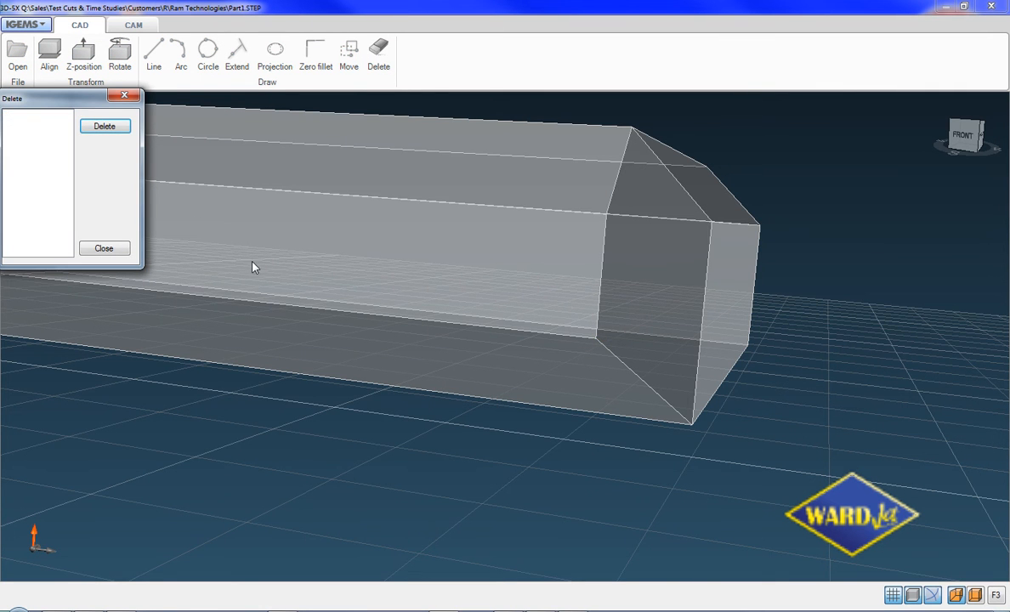
{"action": "left_click", "coordinate": [106, 252]}
Extend the upper long edge of the bottom front bevel to the flat end surface at the +X end.
{"action": "scroll", "coordinate": [243, 249], "scroll_direction": "down", "scroll_amount": 3}
{"action": "middle_click_drag", "start_coordinate": [246, 261], "coordinate": [263, 333]}
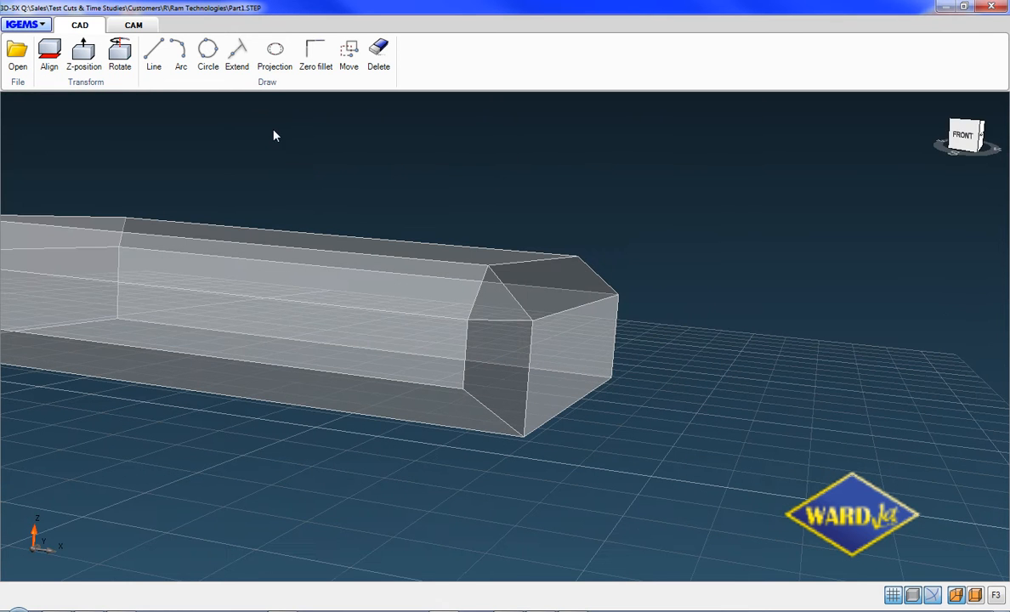
{"action": "left_click", "coordinate": [237, 60]}
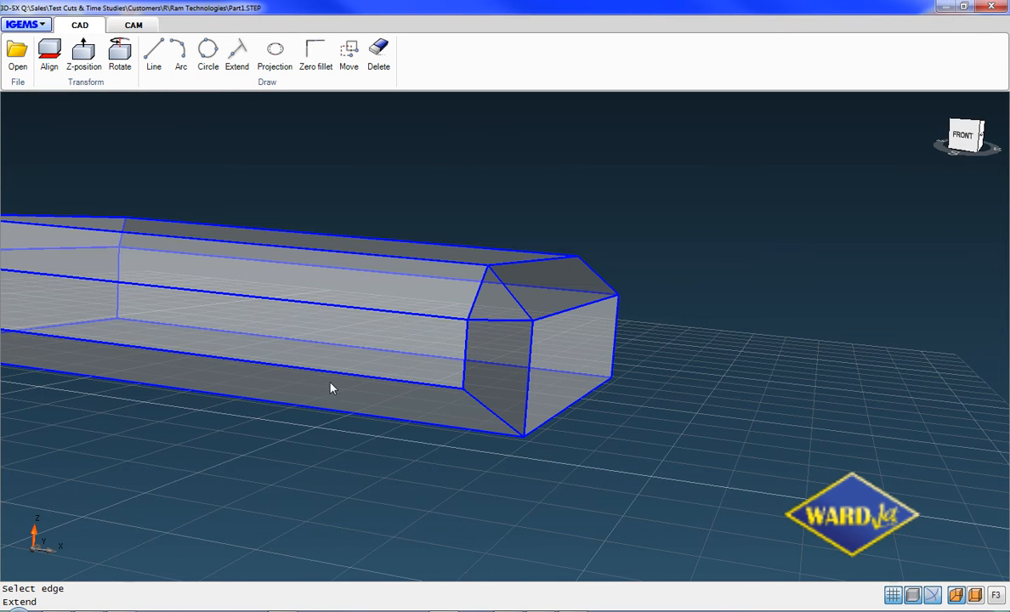
{"action": "left_click", "coordinate": [352, 380]}
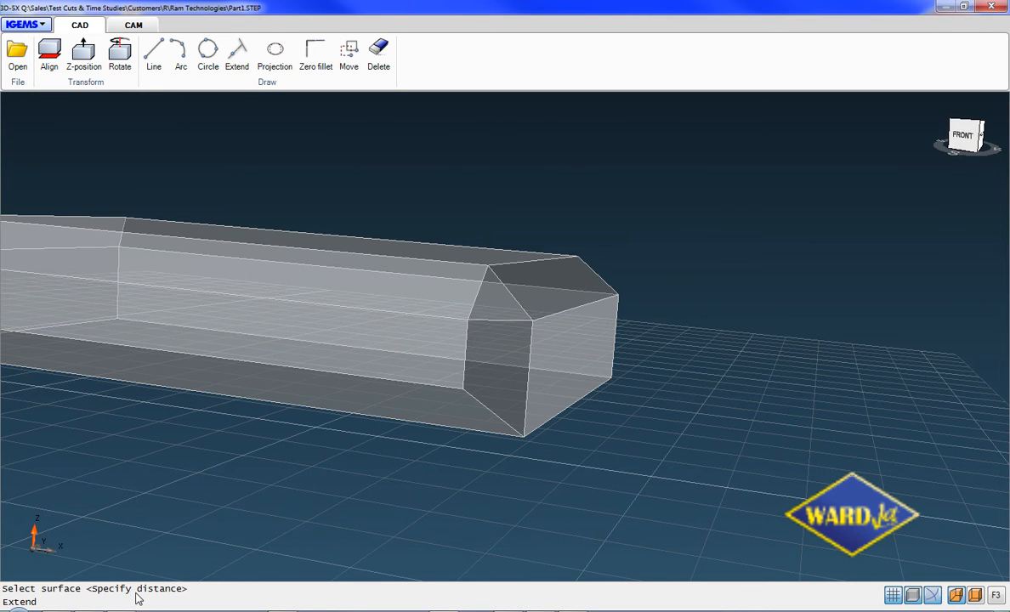
{"action": "middle_click_drag", "start_coordinate": [349, 521], "coordinate": [378, 481]}
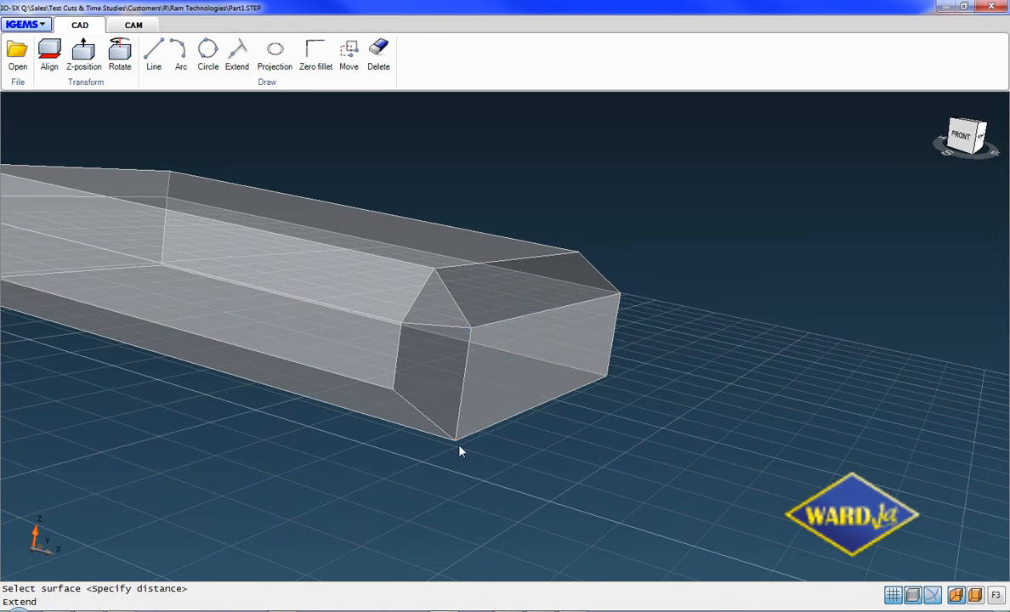
{"action": "left_click", "coordinate": [500, 387]}
{"action": "mouse_move", "coordinate": [463, 408]}
{"action": "middle_mouse_down"}
{"action": "mouse_move", "coordinate": [456, 447]}
{"action": "mouse_move", "coordinate": [523, 436]}
{"action": "mouse_move", "coordinate": [454, 413]}
{"action": "middle_mouse_up"}
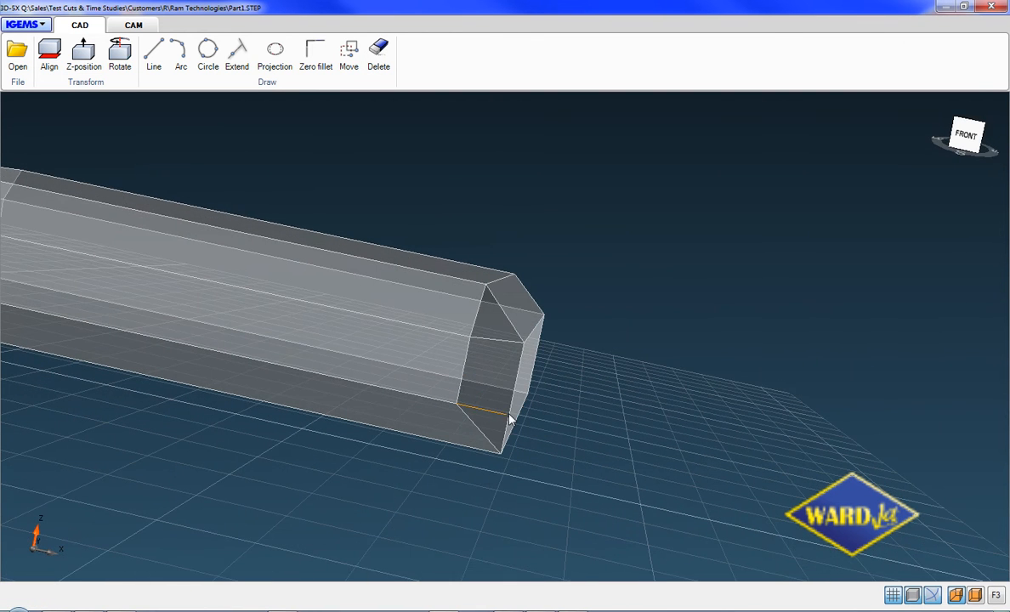
Extend the upper long edge of the bottom front bevel to the flat end surface at the -X end.
{"action": "scroll", "coordinate": [471, 413], "scroll_direction": "down", "scroll_amount": 3}
{"action": "middle_click_drag", "start_coordinate": [364, 403], "coordinate": [706, 447]}
{"action": "left_click", "coordinate": [236, 53]}
{"action": "middle_click_drag", "start_coordinate": [232, 347], "coordinate": [313, 419]}
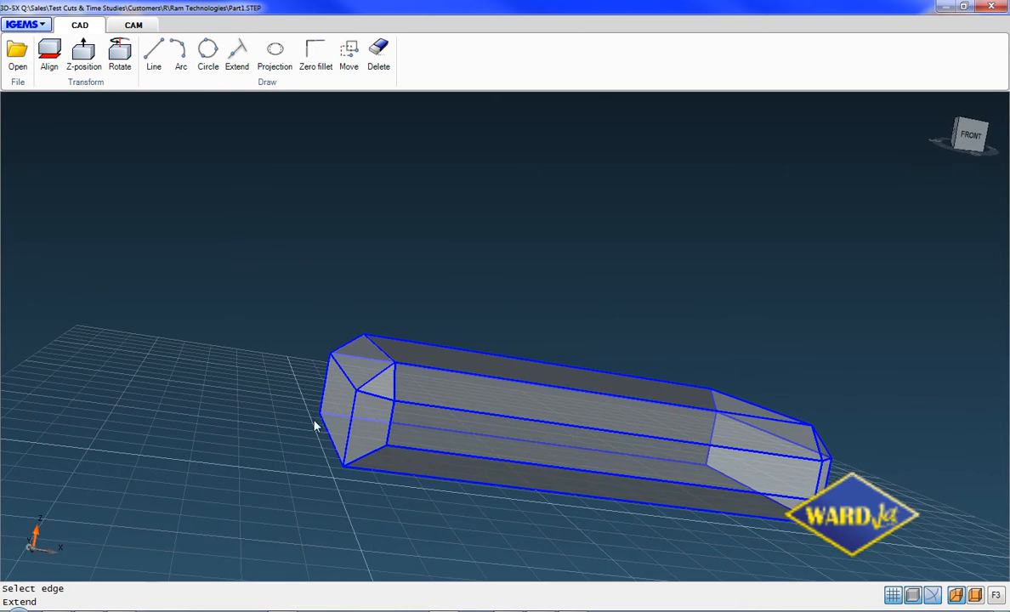
{"action": "left_click", "coordinate": [410, 454]}
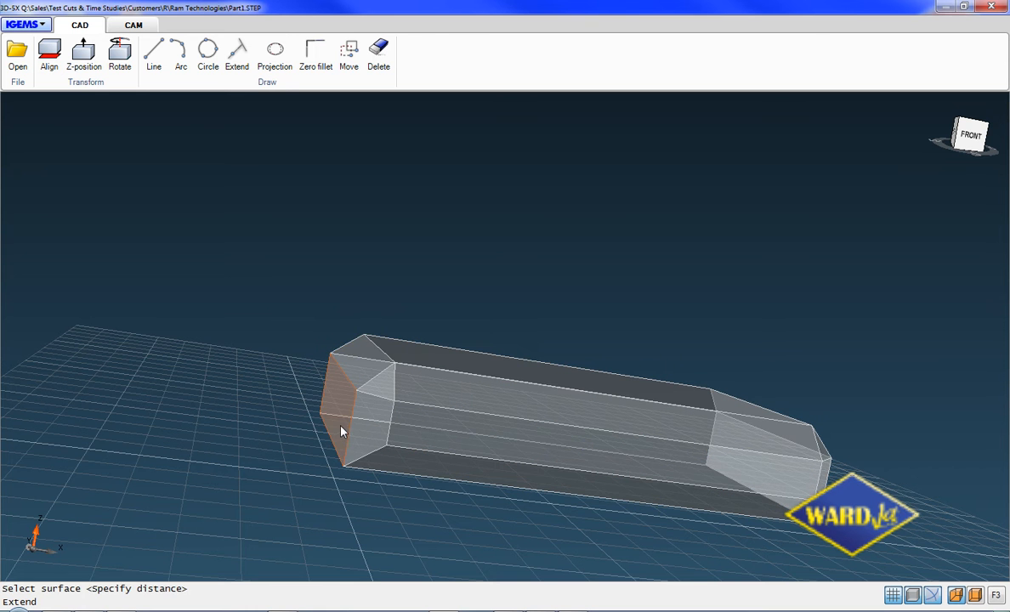
{"action": "left_click", "coordinate": [340, 432]}
Draw a line from the outer end of the +X edge extension down to the adjacent bottom corner of the part.
{"action": "middle_click_drag", "start_coordinate": [420, 474], "coordinate": [297, 463]}
{"action": "middle_click_drag", "start_coordinate": [567, 434], "coordinate": [331, 274]}
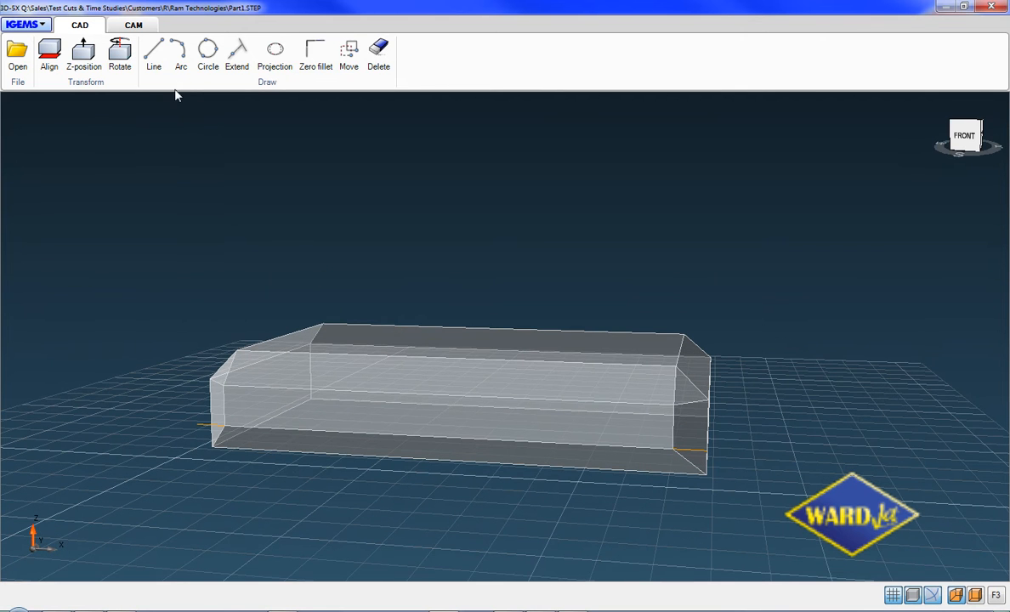
{"action": "left_click", "coordinate": [153, 54]}
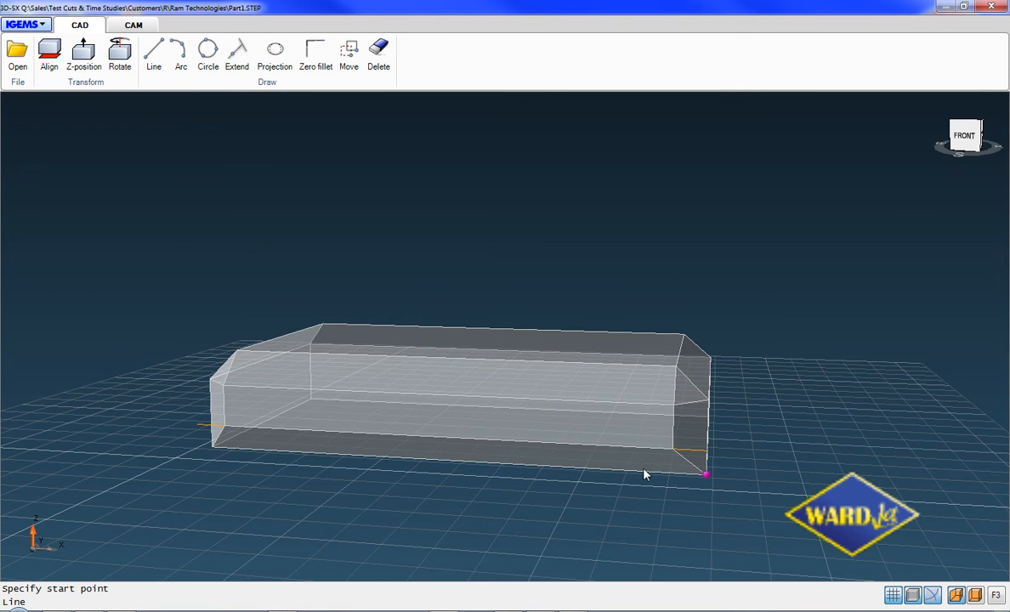
{"action": "scroll", "coordinate": [701, 476], "scroll_direction": "up", "scroll_amount": 5}
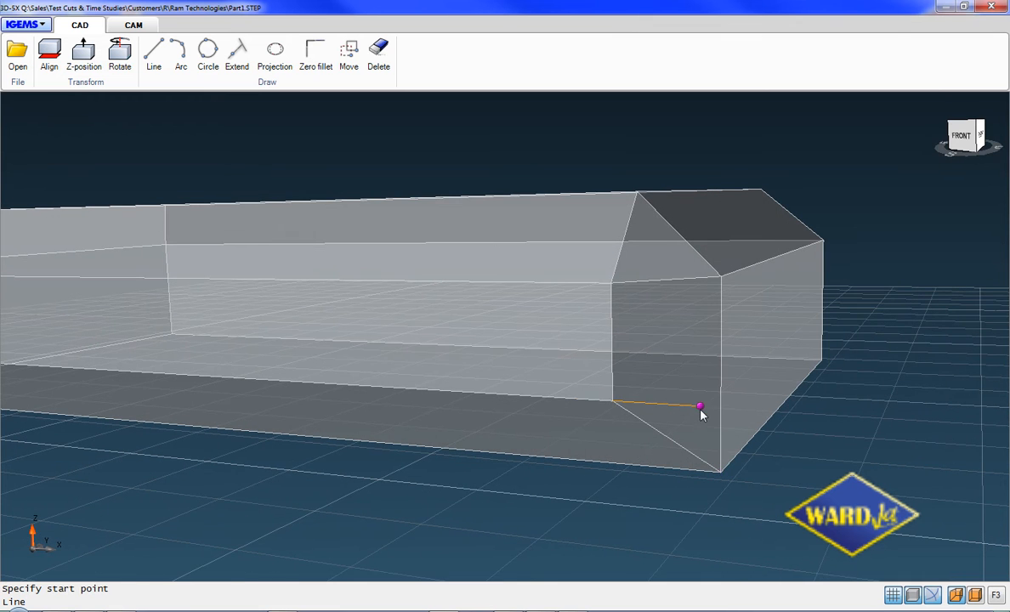
{"action": "left_click", "coordinate": [698, 407]}
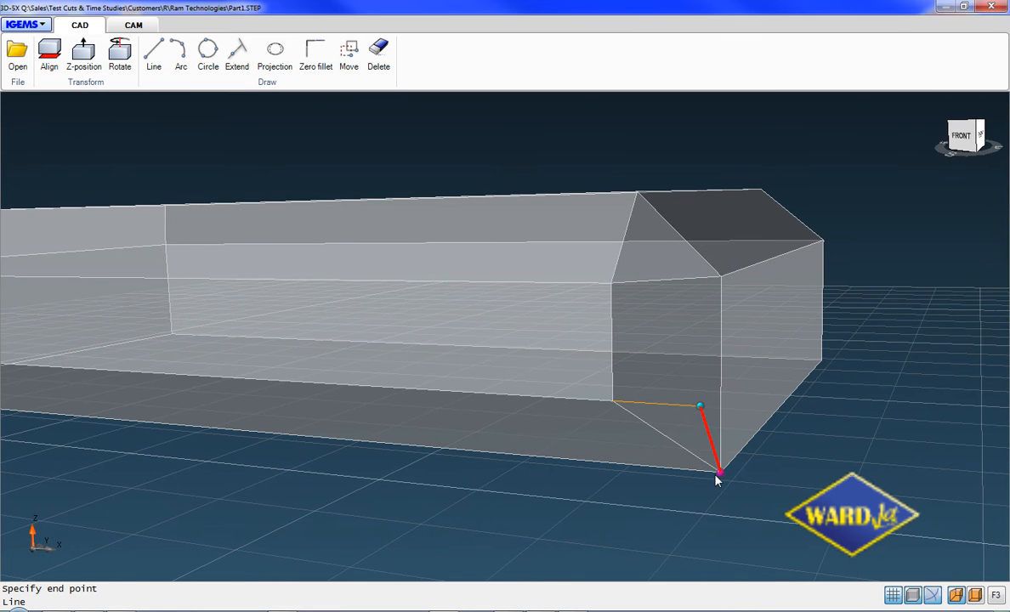
{"action": "left_click", "coordinate": [719, 476]}
{"action": "scroll", "coordinate": [705, 480], "scroll_direction": "down", "scroll_amount": 5}
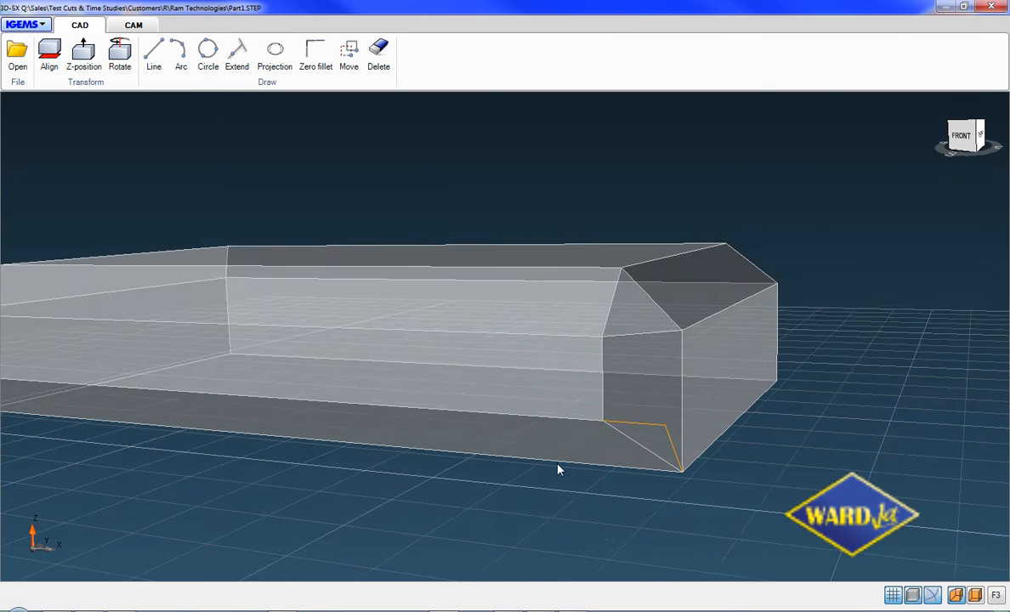
Draw a matching line from the outer end of the -X edge extension down to the adjacent bottom corner.
{"action": "middle_click_drag", "start_coordinate": [416, 434], "coordinate": [510, 464]}
{"action": "left_click", "coordinate": [155, 52]}
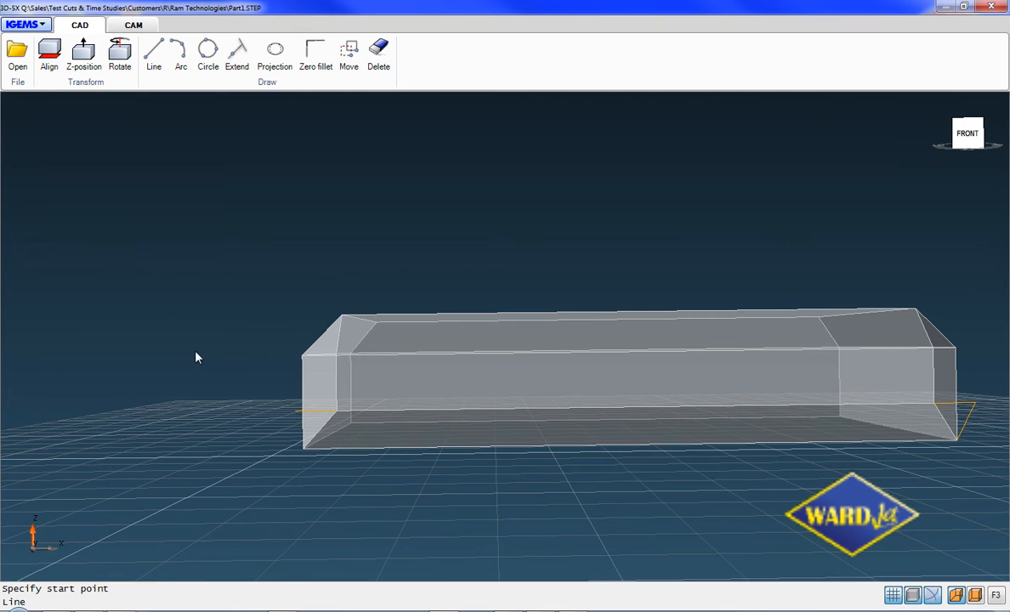
{"action": "left_click", "coordinate": [295, 412]}
{"action": "left_click", "coordinate": [302, 449]}
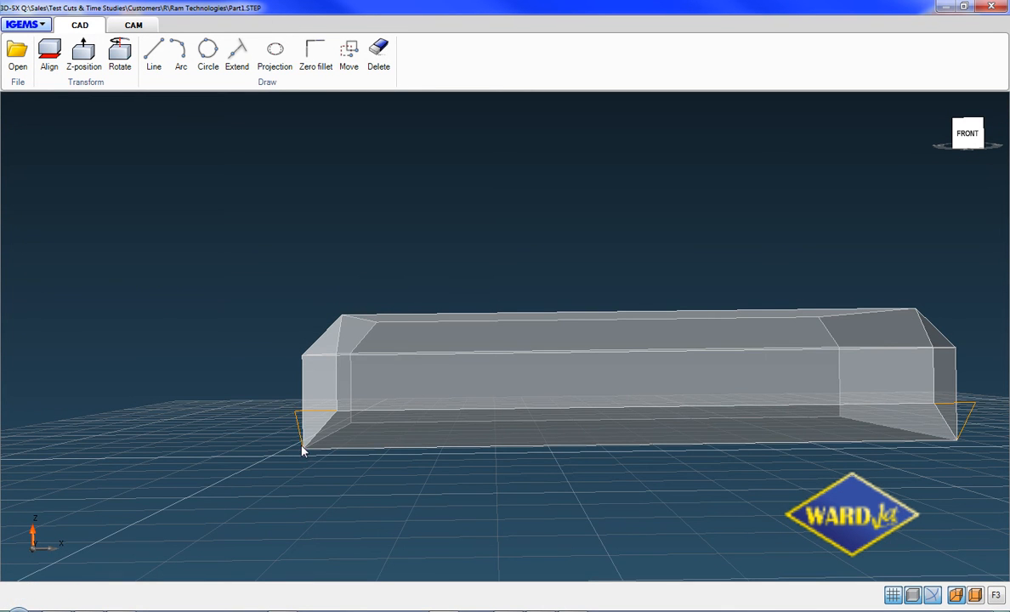
{"action": "middle_click_drag", "start_coordinate": [454, 477], "coordinate": [334, 500]}
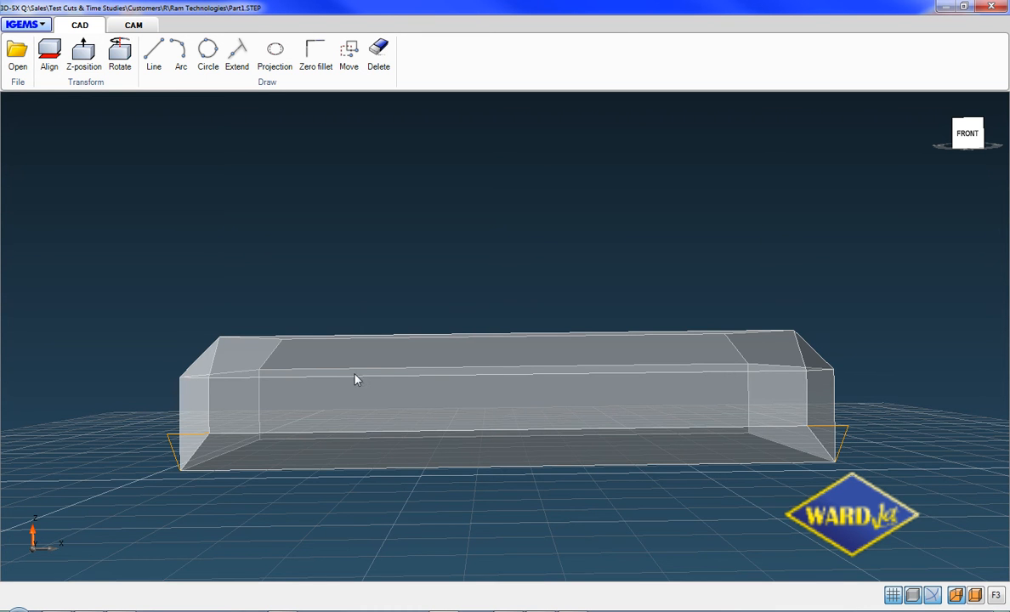
Delete the existing CAM curve that runs along the unextended upper edge of the bottom front bevel.
{"action": "scroll", "coordinate": [317, 364], "scroll_direction": "down", "scroll_amount": 3}
{"action": "middle_click_drag", "start_coordinate": [208, 300], "coordinate": [197, 359]}
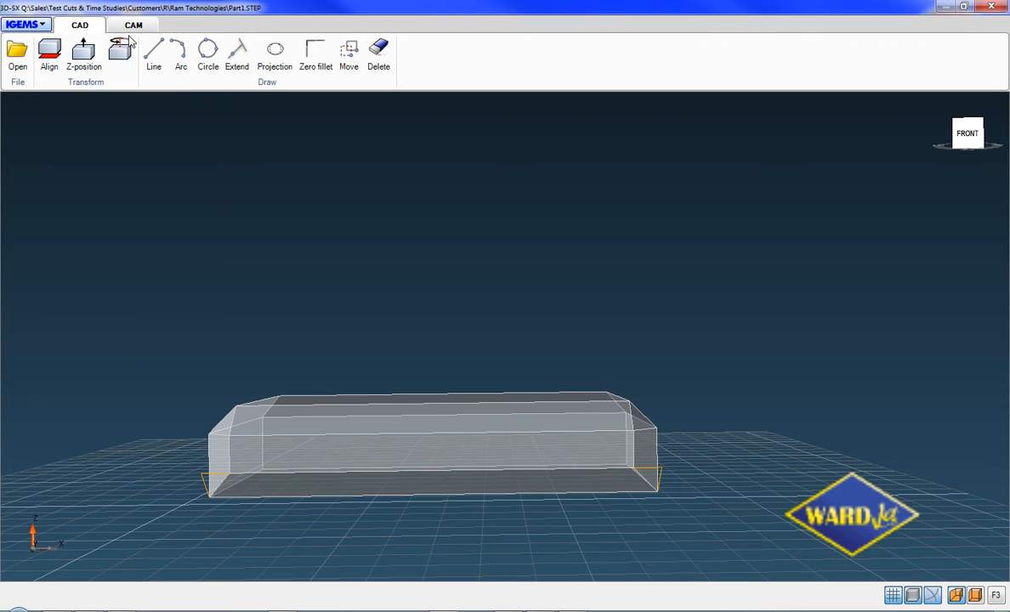
{"action": "left_click", "coordinate": [133, 26]}
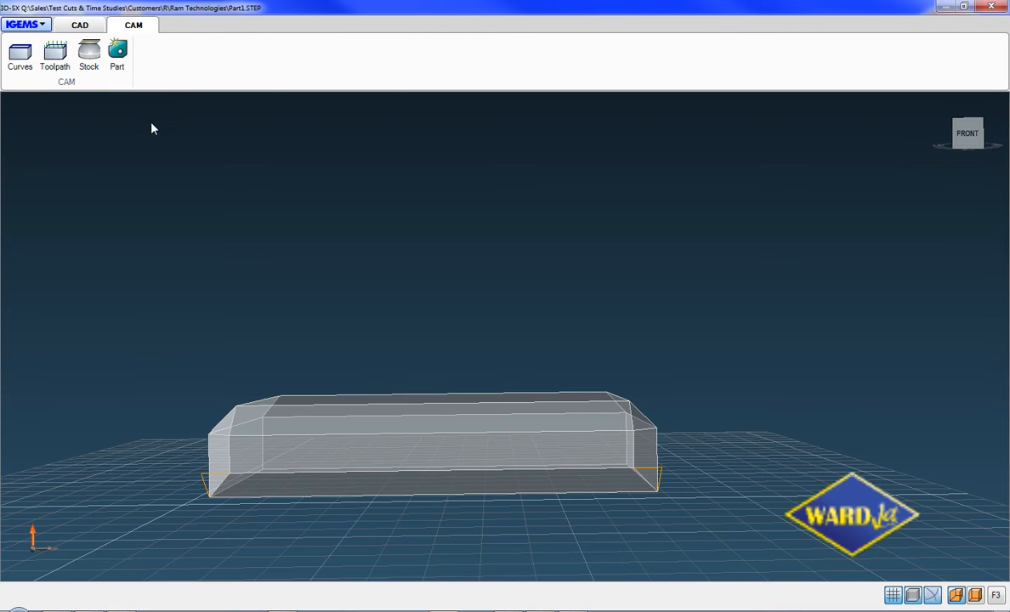
{"action": "left_click", "coordinate": [20, 53]}
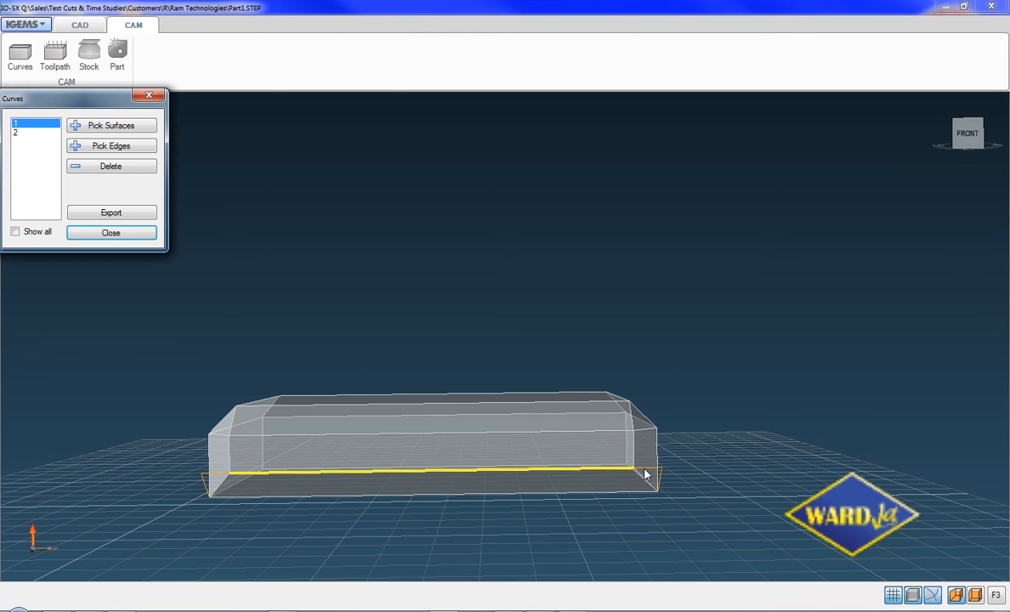
{"action": "left_click", "coordinate": [28, 132]}
{"action": "left_click", "coordinate": [28, 123]}
{"action": "left_click", "coordinate": [91, 166]}
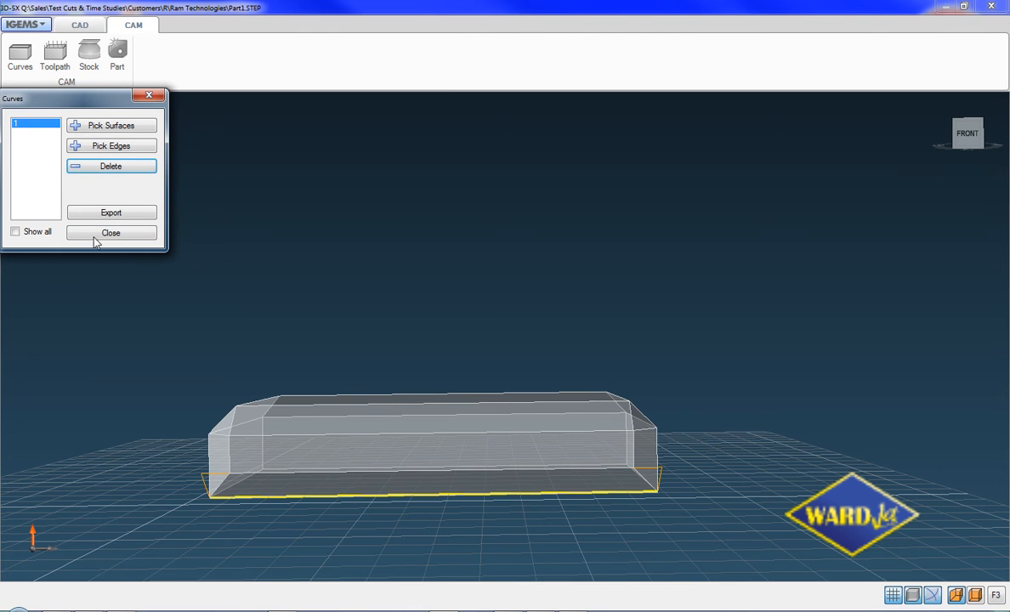
Create a curve from the upper bevel edge together with its extension lines at both ends, and check the bottom edge curve.
{"action": "left_click", "coordinate": [97, 148]}
{"action": "left_click", "coordinate": [648, 467]}
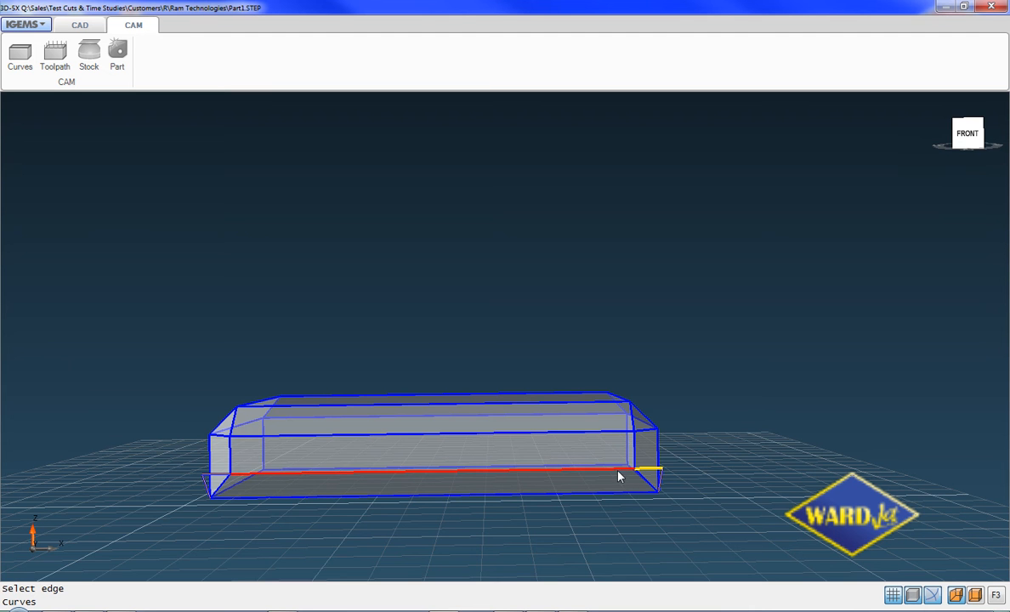
{"action": "middle_click_drag", "start_coordinate": [618, 473], "coordinate": [600, 505]}
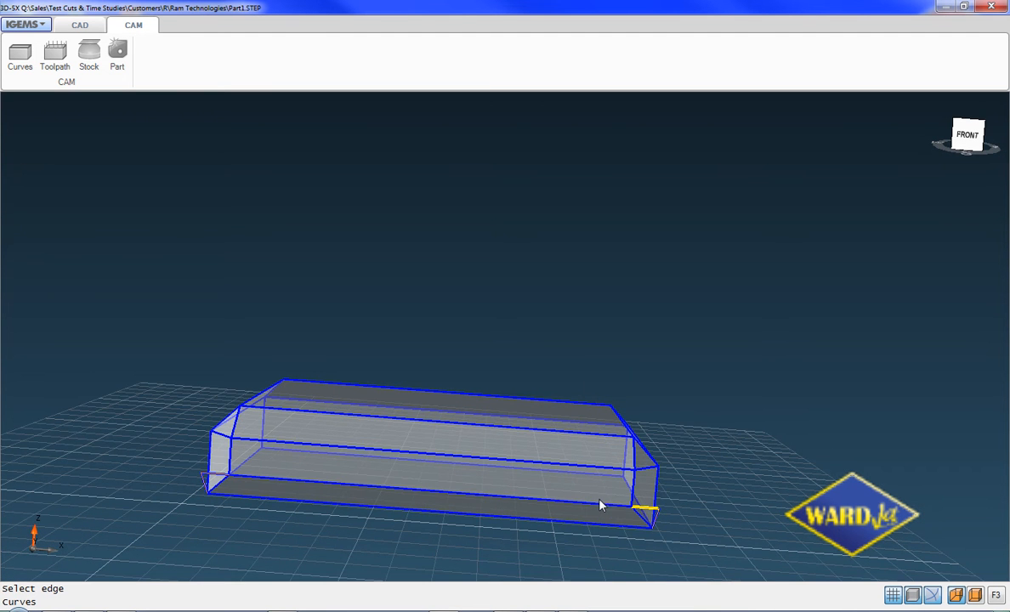
{"action": "left_click", "coordinate": [597, 508]}
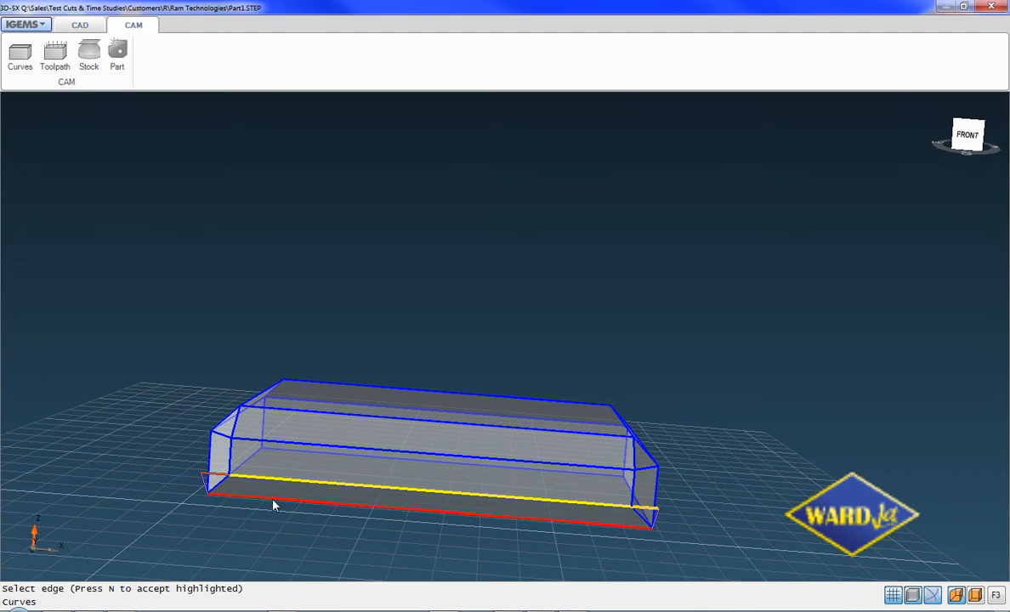
{"action": "right_click", "coordinate": [215, 478]}
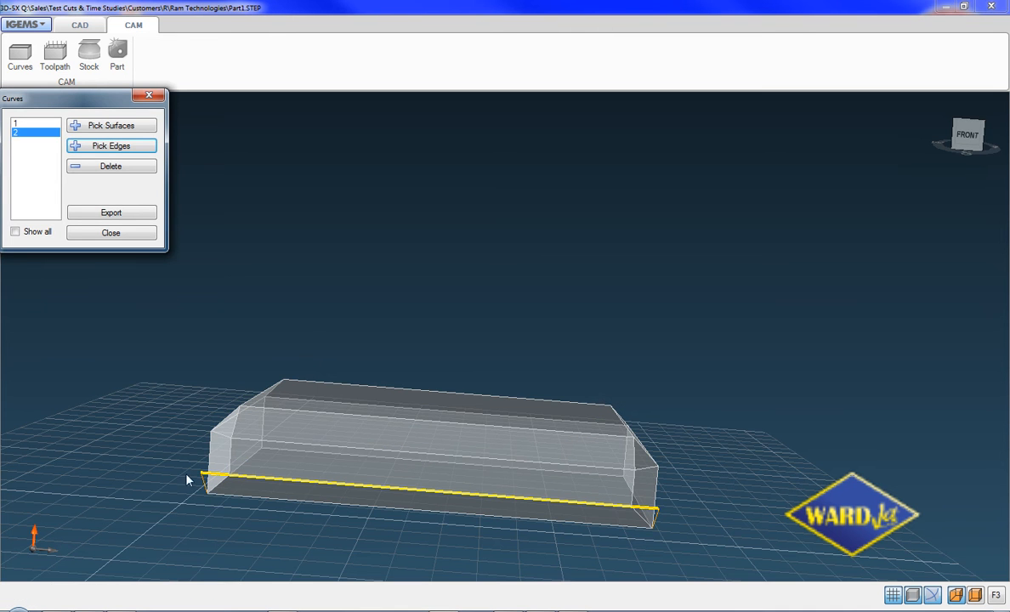
{"action": "left_click", "coordinate": [32, 124]}
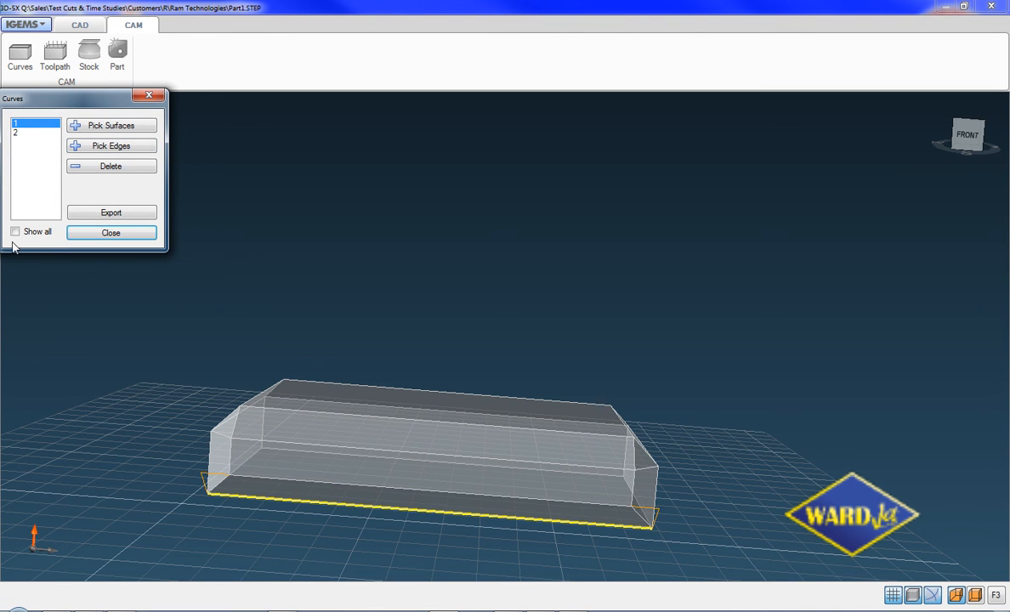
{"action": "left_click", "coordinate": [115, 234]}
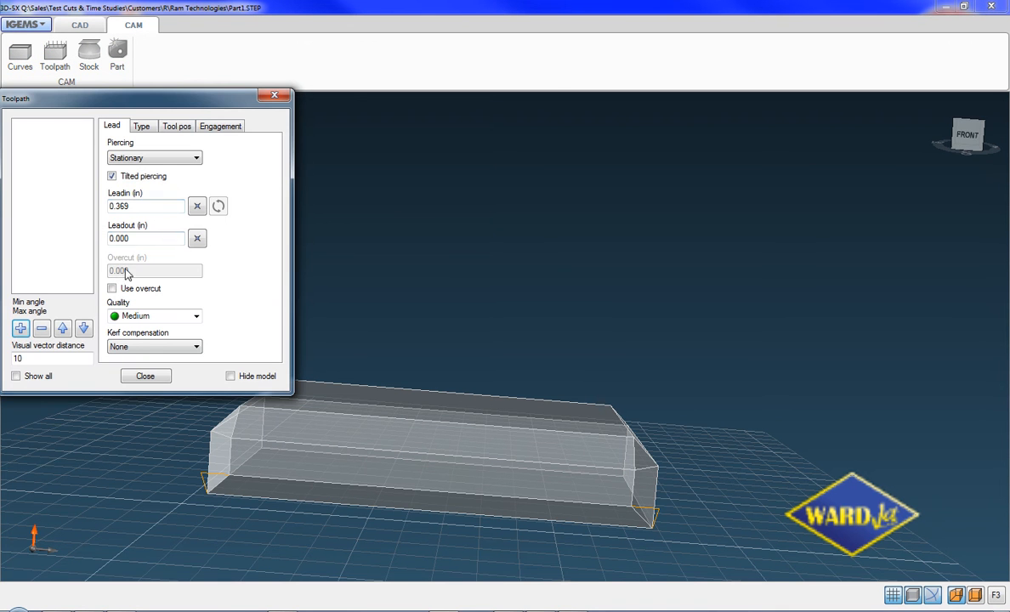
Add a toolpath between the extended upper curve and the bottom edge curve, with the piercing point beyond the +X end and lead-out beyond the -X end.
{"action": "left_click", "coordinate": [20, 329]}
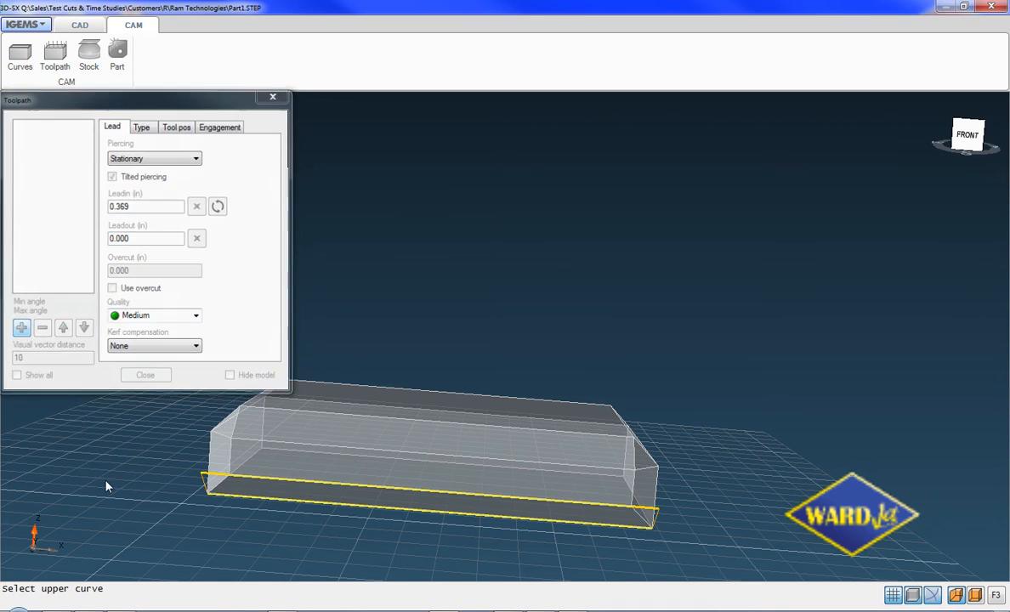
{"action": "left_click", "coordinate": [586, 506]}
{"action": "left_click", "coordinate": [739, 502]}
{"action": "left_click", "coordinate": [63, 439]}
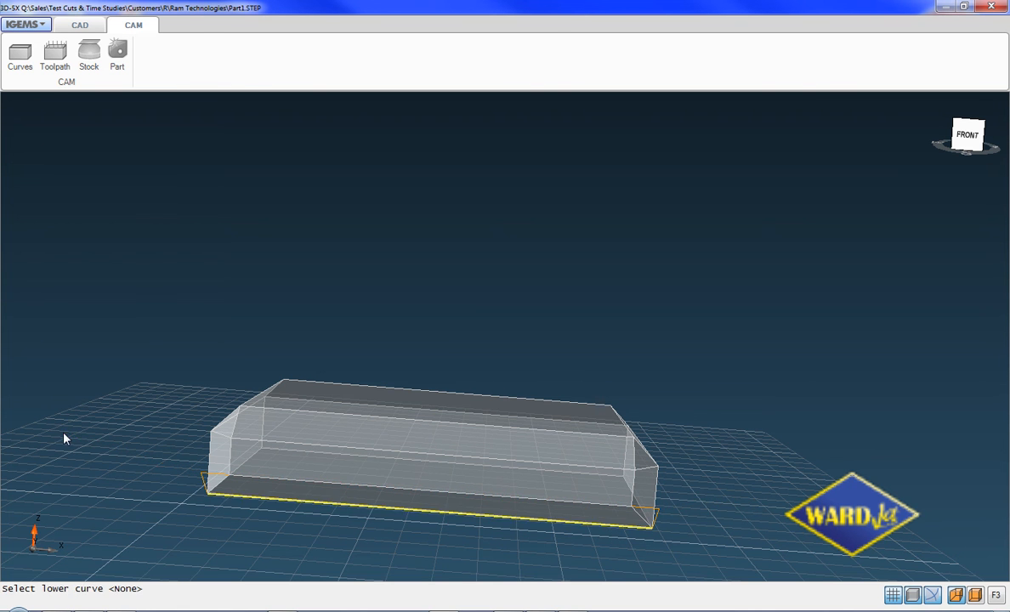
{"action": "left_click", "coordinate": [501, 521]}
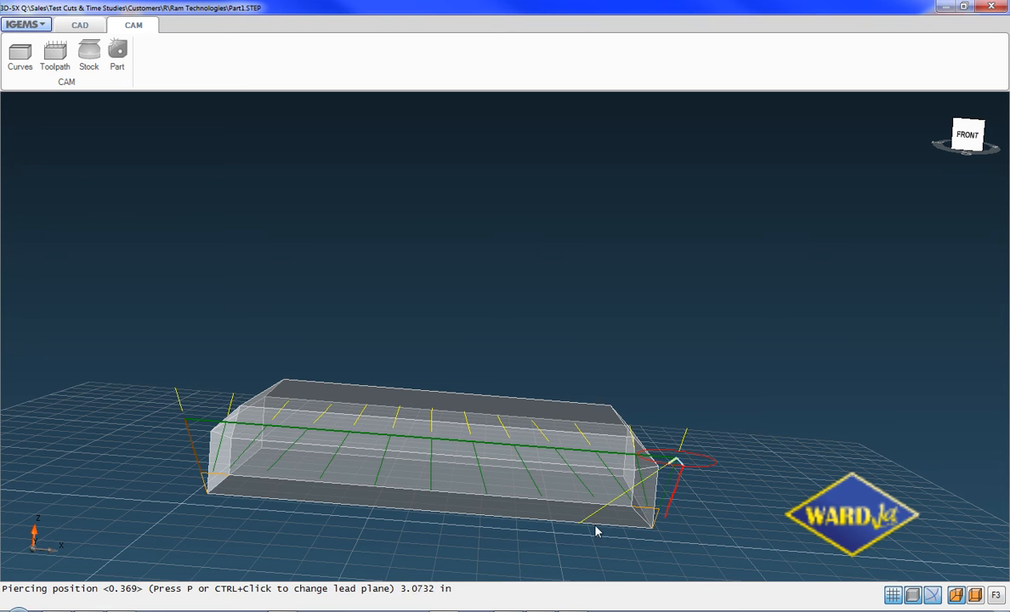
{"action": "left_click", "coordinate": [695, 463]}
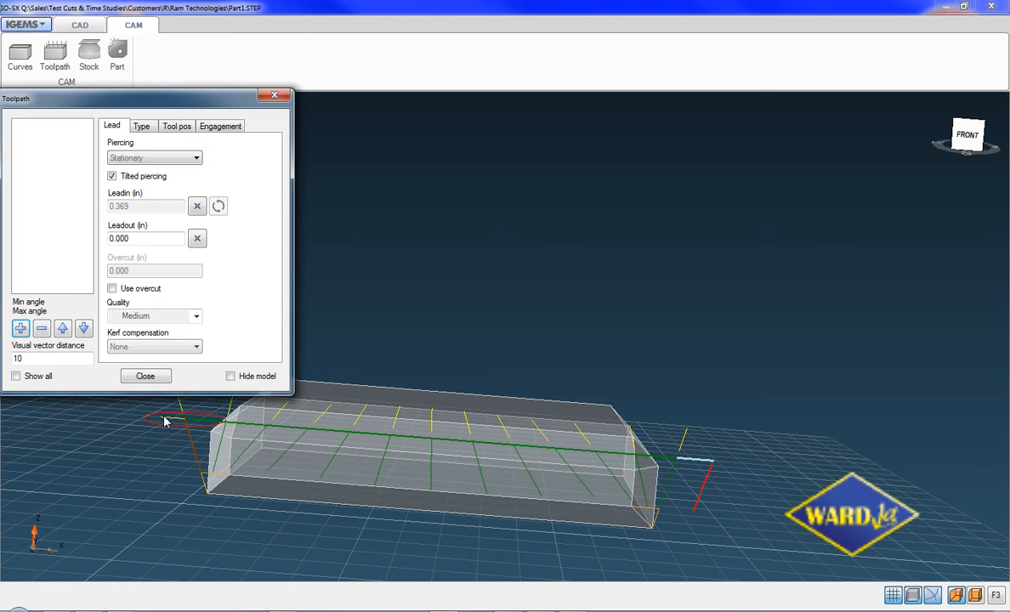
{"action": "left_click", "coordinate": [164, 422]}
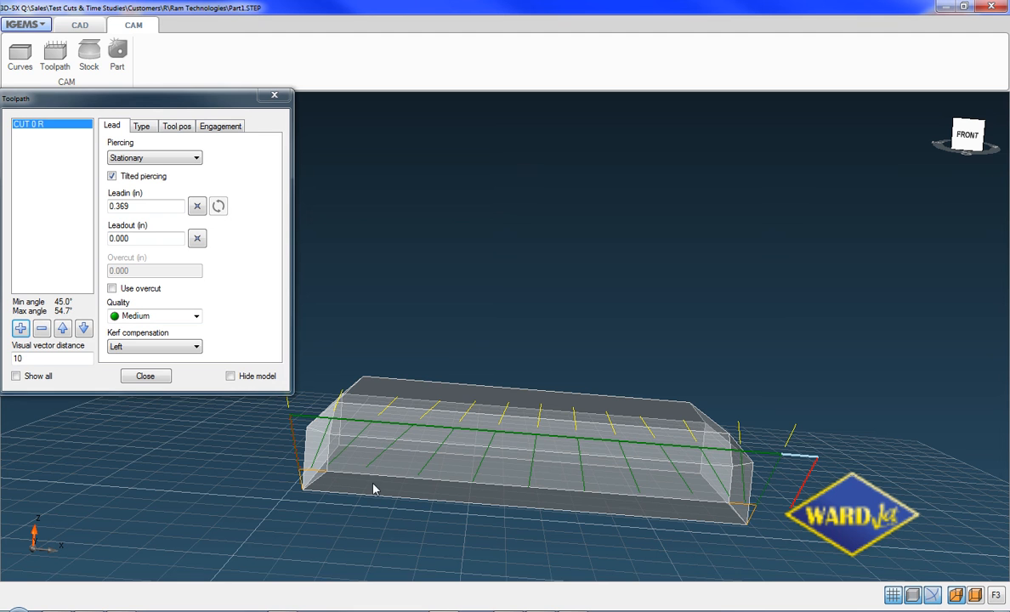
Remove the diagonal connections at both ends of the ruled toolpath, keeping only the outer ones along the drawn end lines.
{"action": "left_click", "coordinate": [150, 127]}
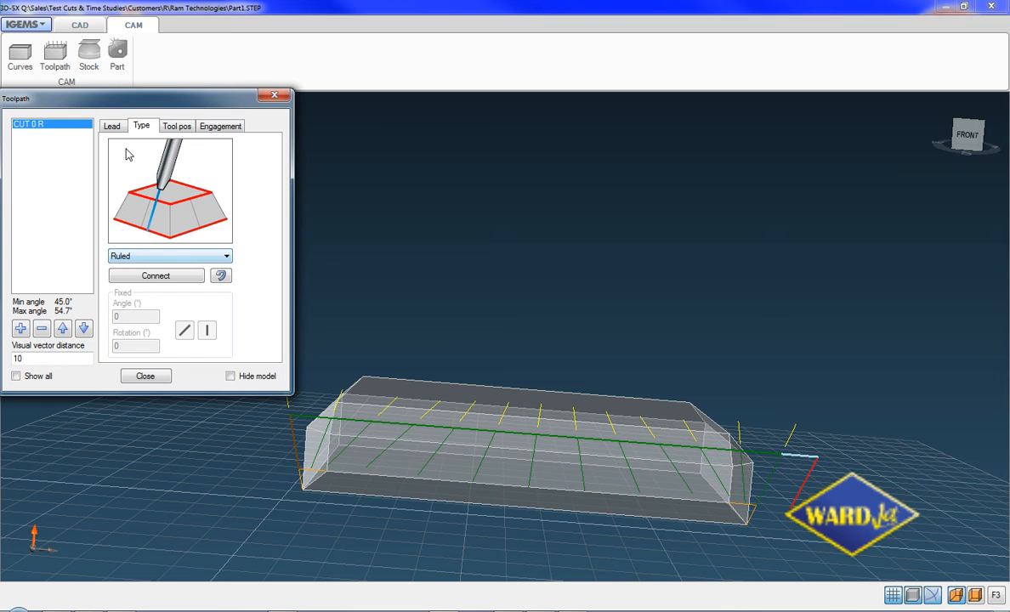
{"action": "left_click", "coordinate": [156, 277]}
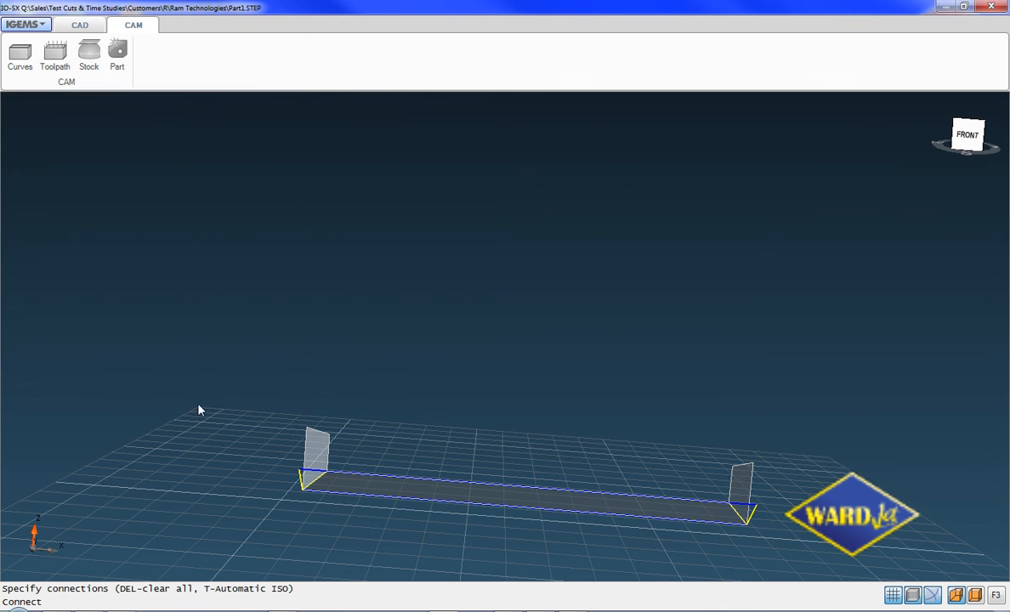
{"action": "scroll", "coordinate": [315, 508], "scroll_direction": "up", "scroll_amount": 5}
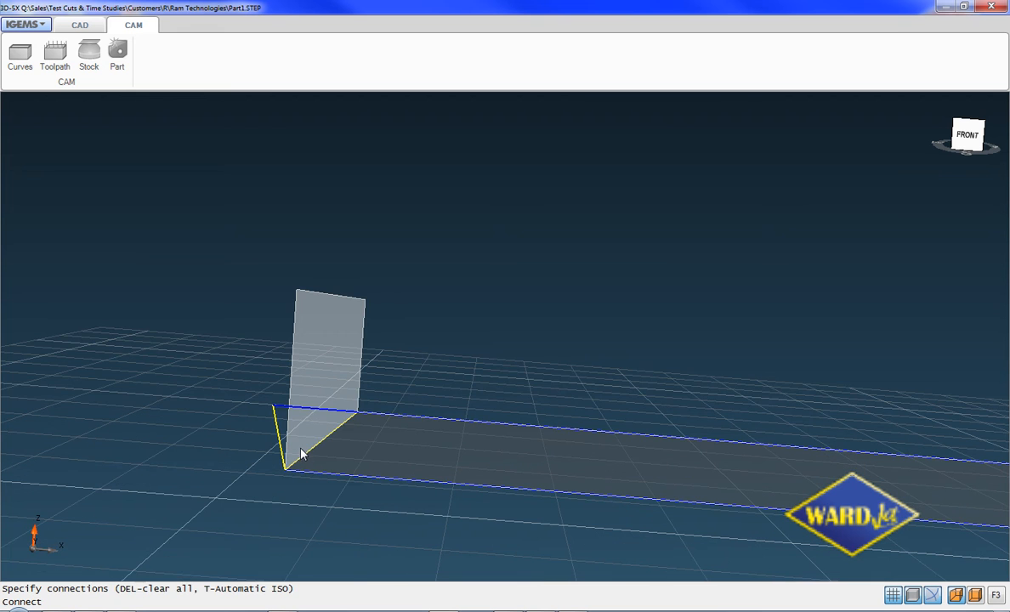
{"action": "left_click", "coordinate": [357, 414]}
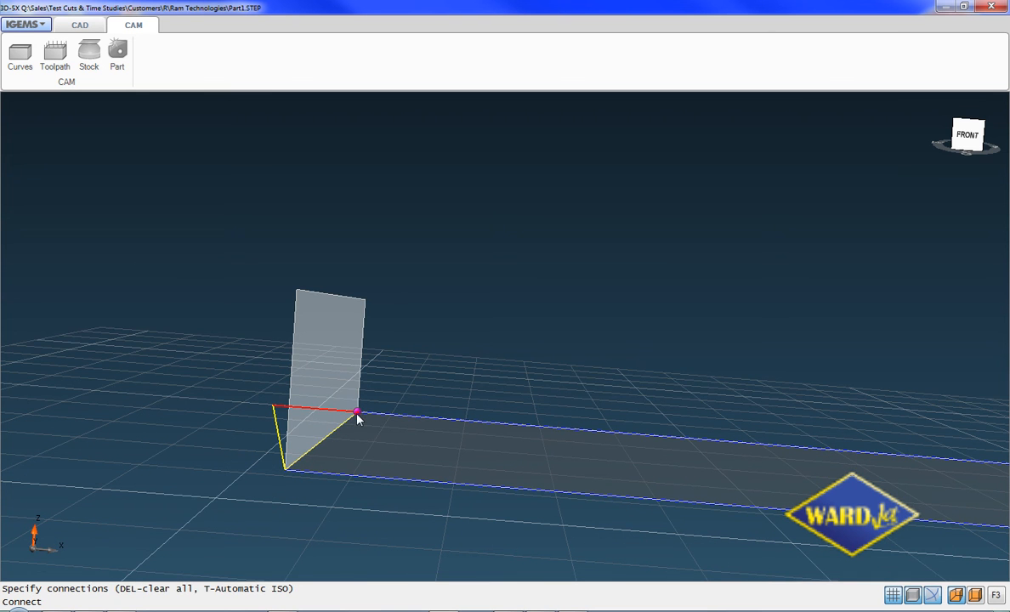
{"action": "left_click", "coordinate": [319, 441]}
{"action": "scroll", "coordinate": [543, 465], "scroll_direction": "down", "scroll_amount": 3}
{"action": "middle_click_drag", "start_coordinate": [440, 457], "coordinate": [24, 431]}
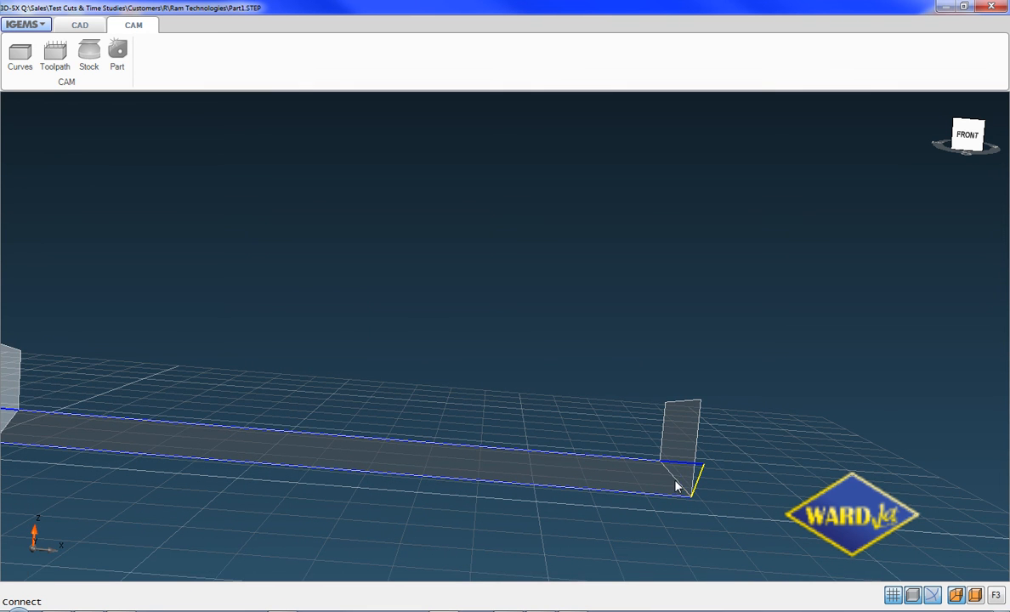
{"action": "scroll", "coordinate": [574, 483], "scroll_direction": "down", "scroll_amount": 2}
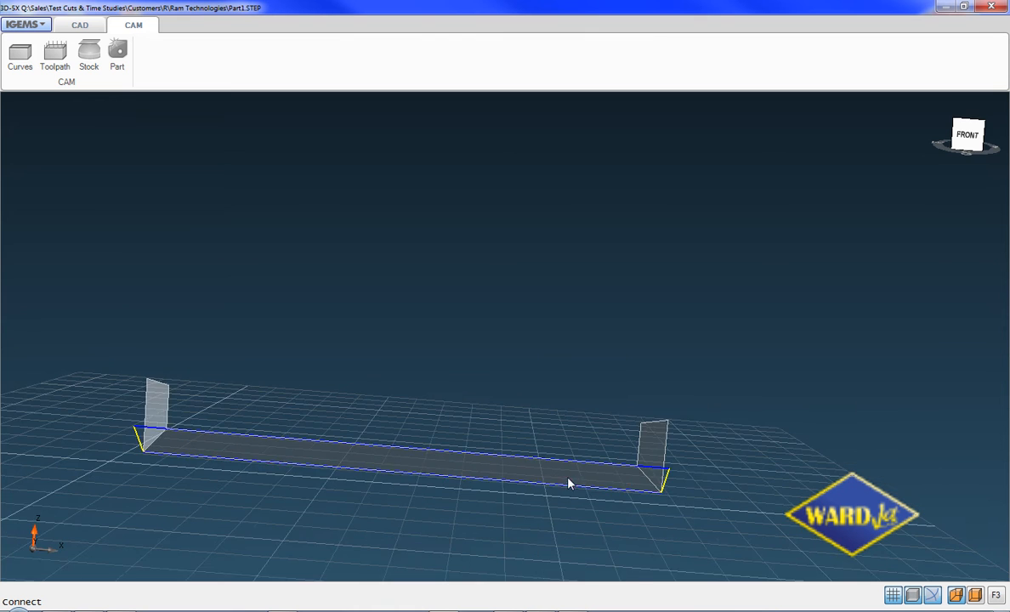
{"action": "middle_click_drag", "start_coordinate": [569, 483], "coordinate": [642, 496]}
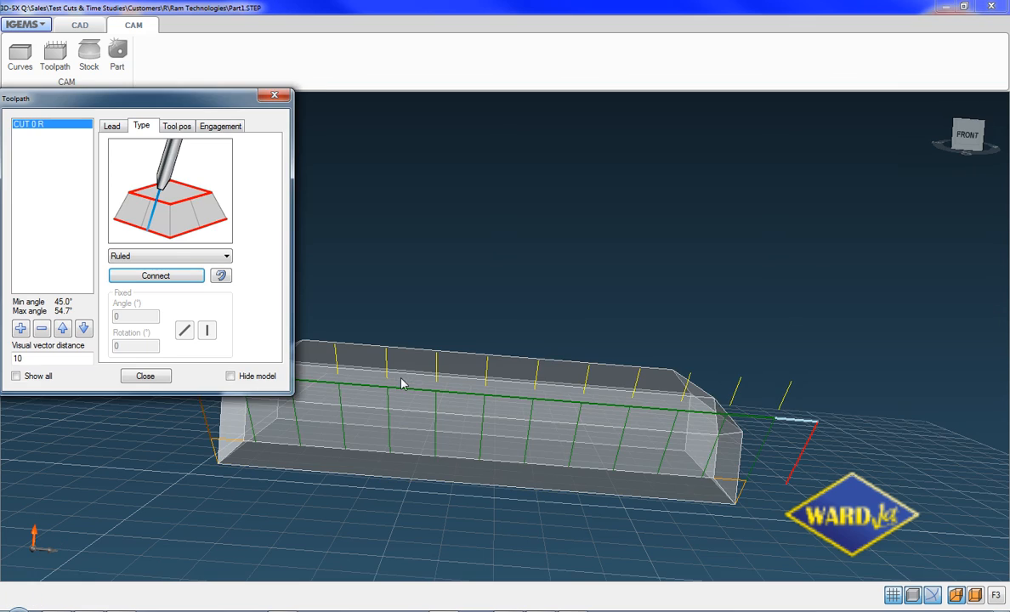
Change the toolpath type to Fixed, taking its 45° angle and 270° rotation from the drawn line at the +X end.
{"action": "middle_click_drag", "start_coordinate": [568, 429], "coordinate": [680, 484]}
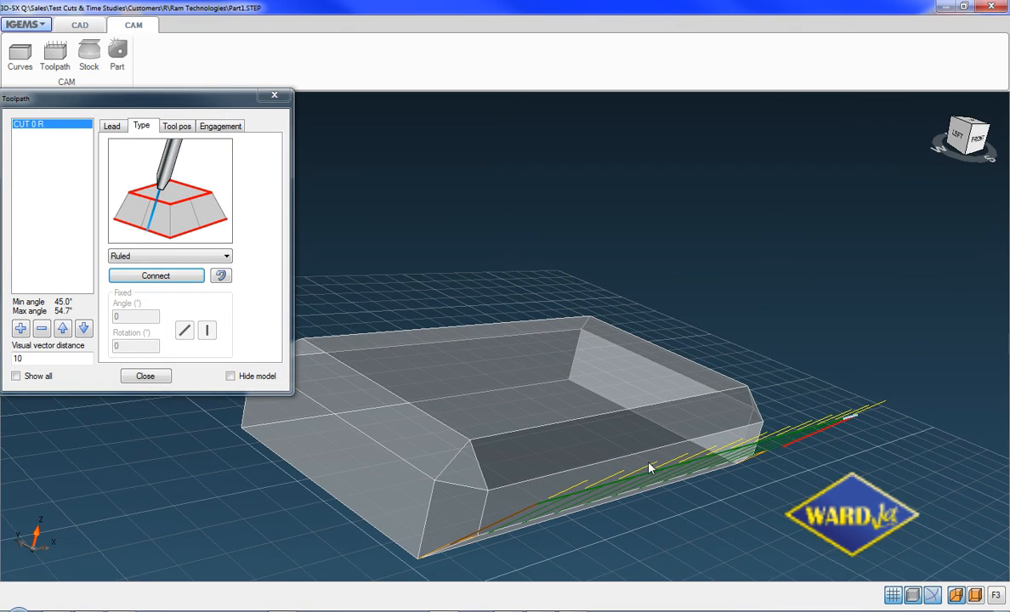
{"action": "middle_click_drag", "start_coordinate": [649, 467], "coordinate": [476, 400]}
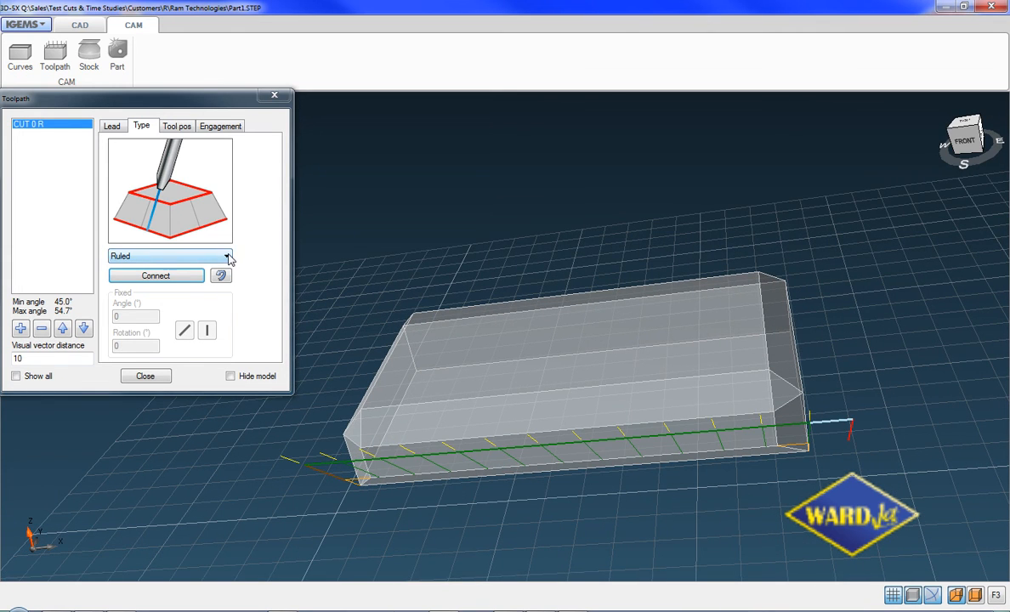
{"action": "left_click", "coordinate": [228, 257]}
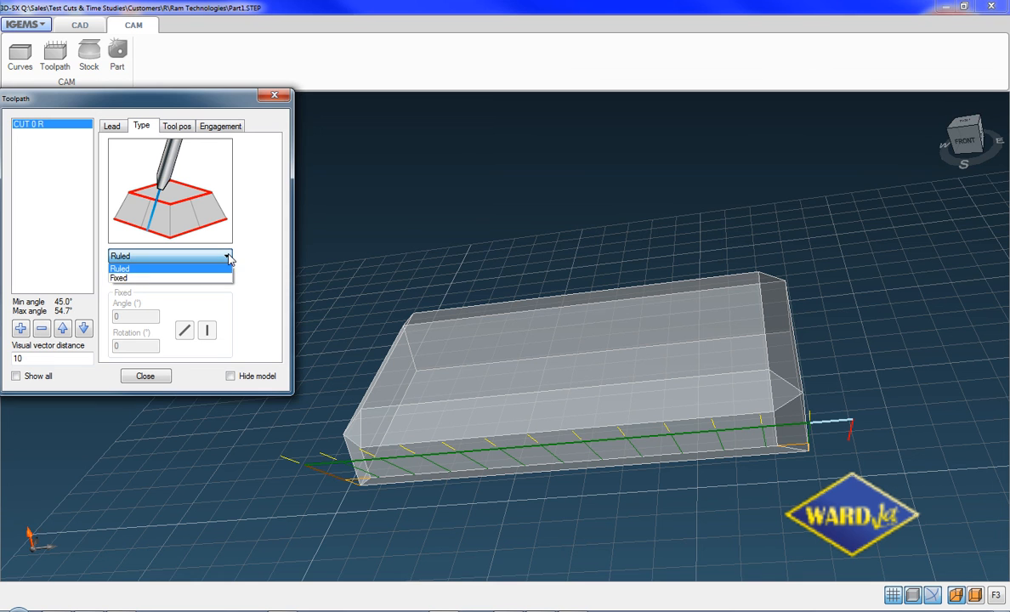
{"action": "left_click", "coordinate": [127, 271]}
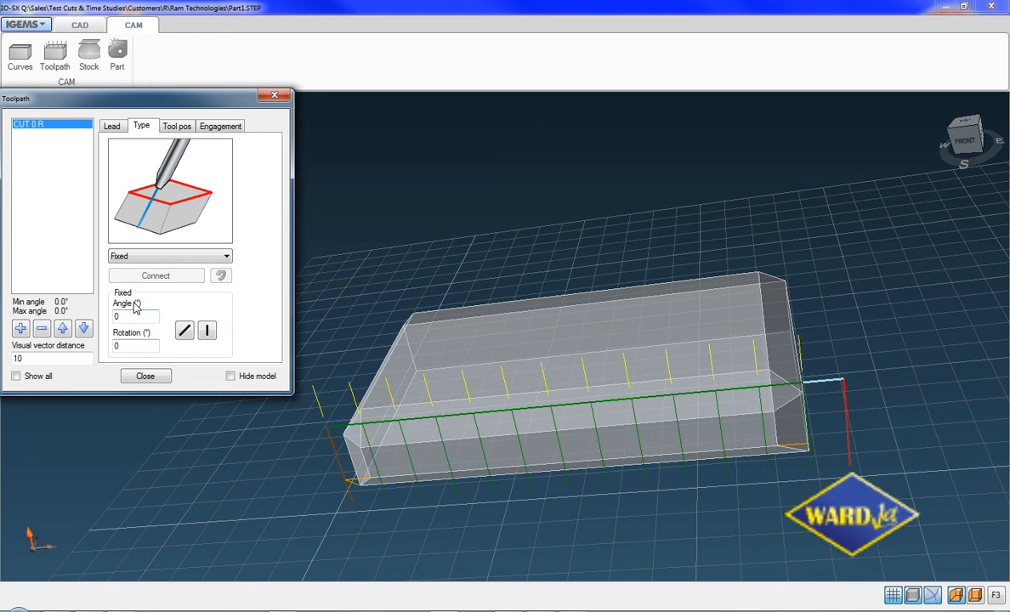
{"action": "left_click", "coordinate": [184, 331]}
{"action": "middle_click_drag", "start_coordinate": [716, 438], "coordinate": [592, 427]}
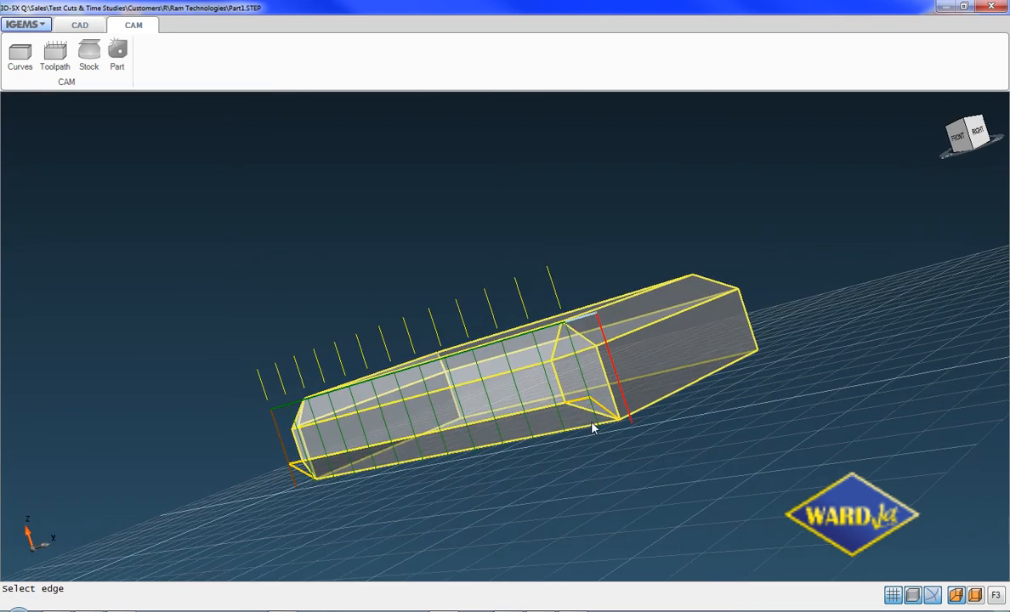
{"action": "scroll", "coordinate": [592, 428], "scroll_direction": "up", "scroll_amount": 5}
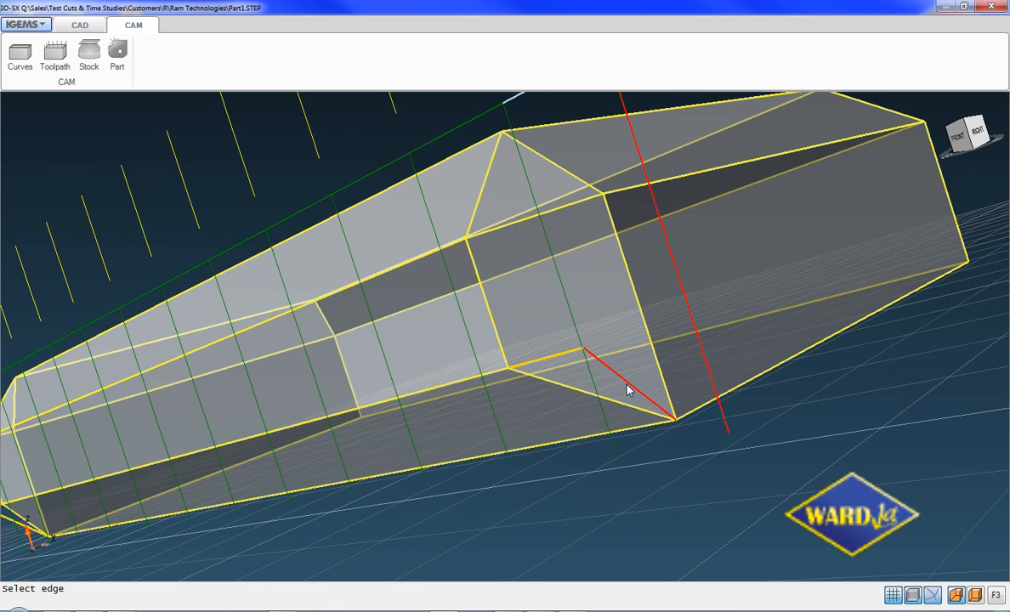
{"action": "left_click", "coordinate": [628, 389]}
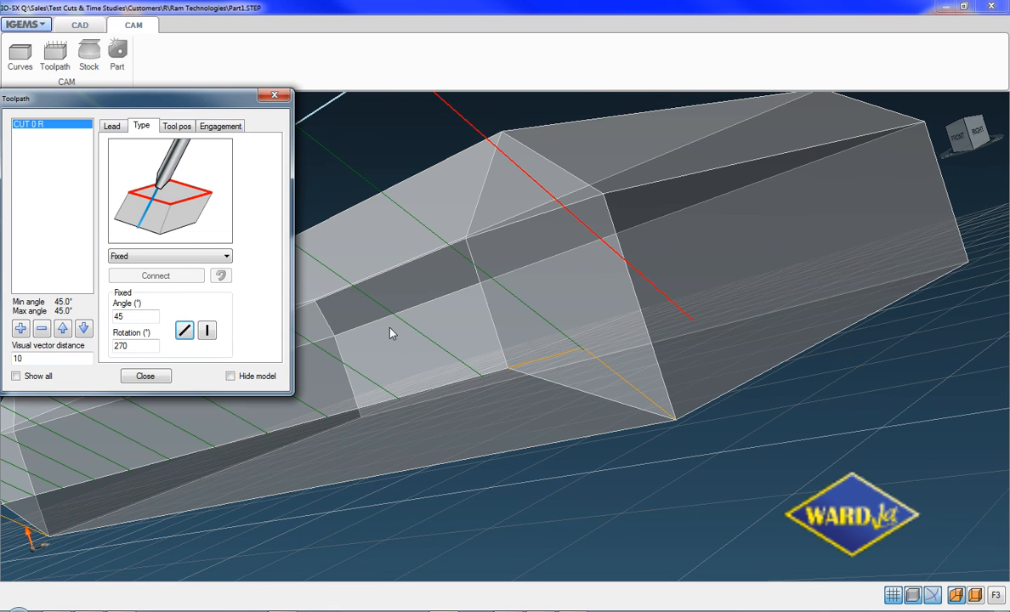
{"action": "left_click", "coordinate": [145, 376]}
{"action": "scroll", "coordinate": [196, 383], "scroll_direction": "down", "scroll_amount": 5}
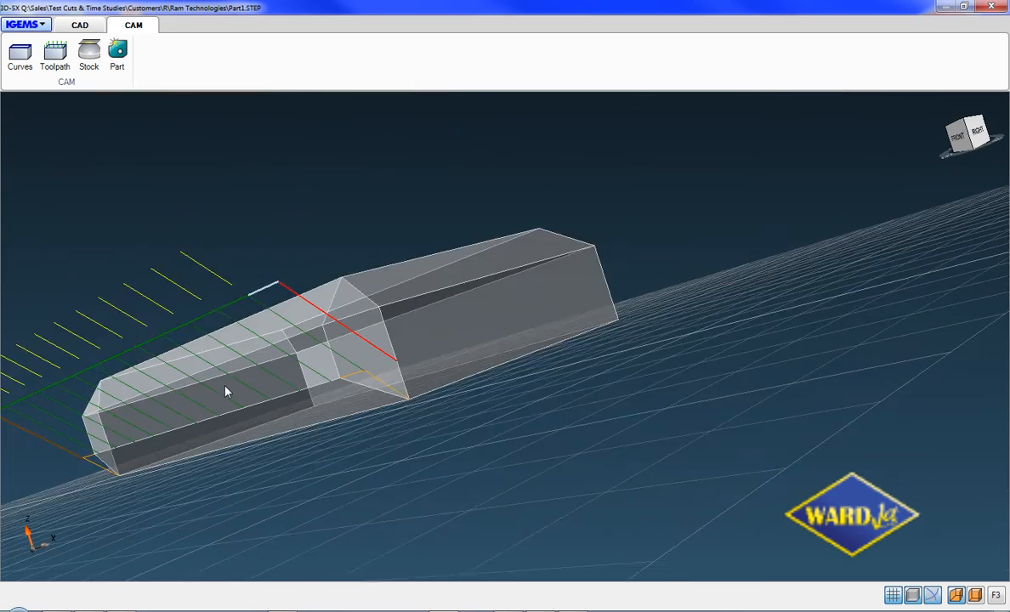